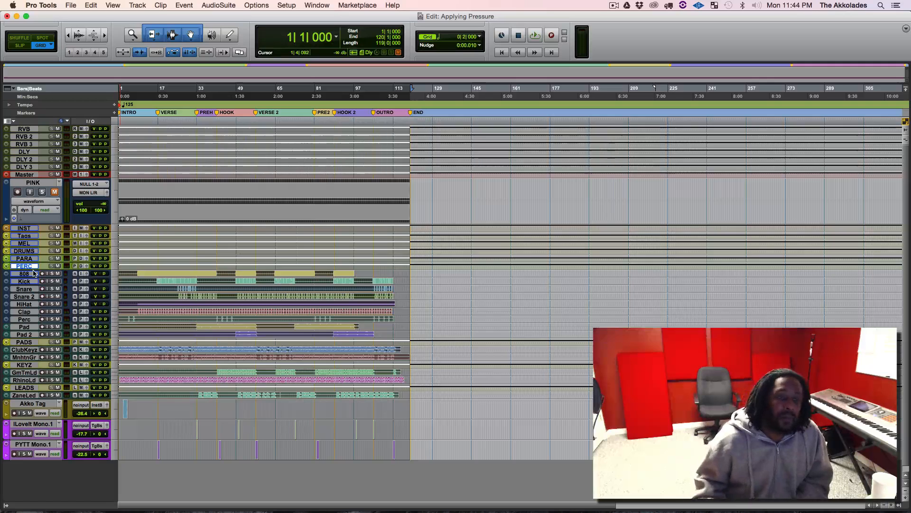
Select the tracks 808 through Perc together with PADS, KEYZ, LEADS, ZaneLed, MEL and DRUMS.
{"action": "left_click", "coordinate": [24, 273]}
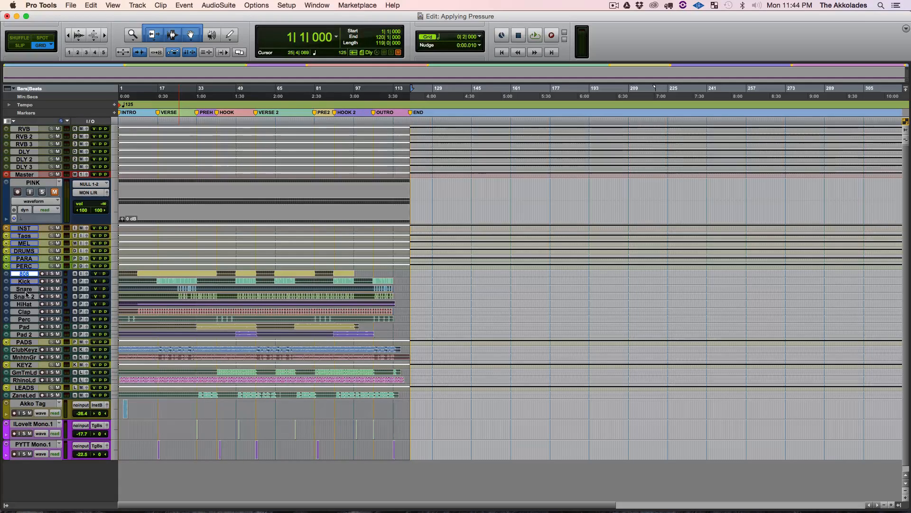
{"action": "left_click", "coordinate": [24, 321], "text": "shift"}
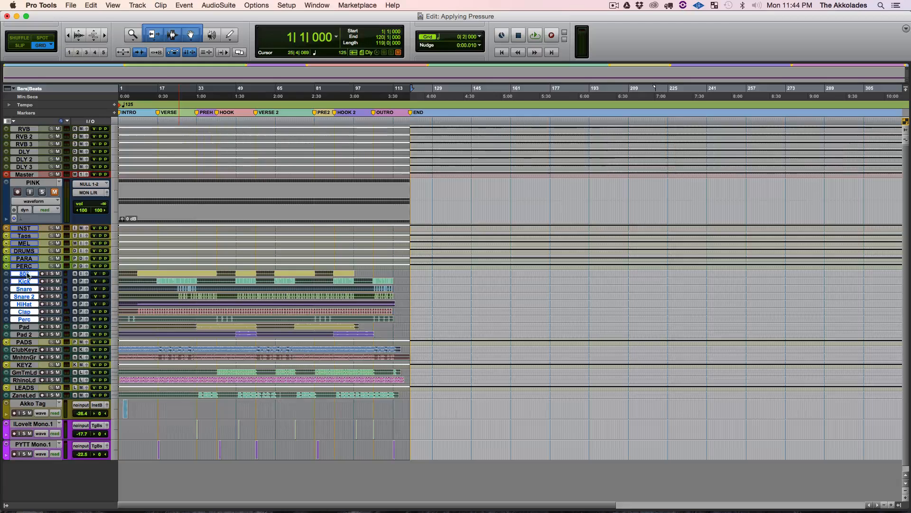
{"action": "left_click", "coordinate": [24, 342], "text": "super"}
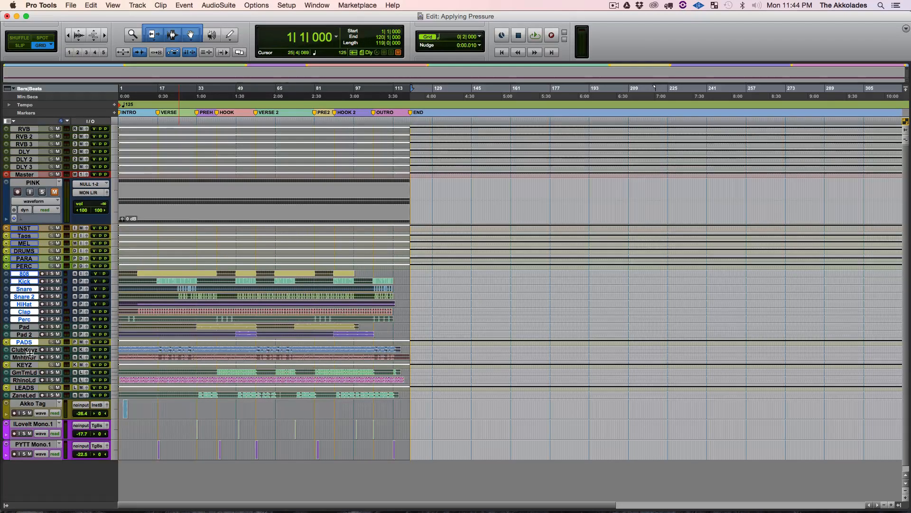
{"action": "left_click", "coordinate": [25, 366], "text": "super"}
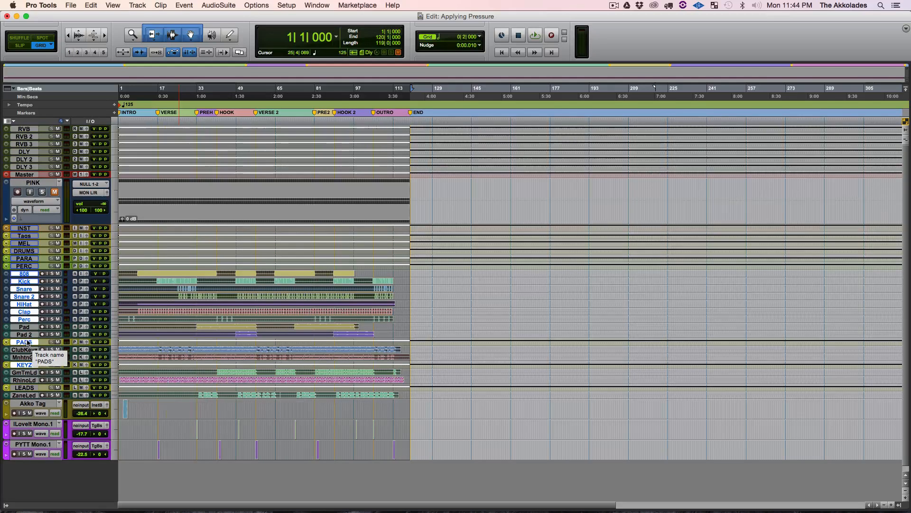
{"action": "left_click", "coordinate": [25, 388], "text": "super"}
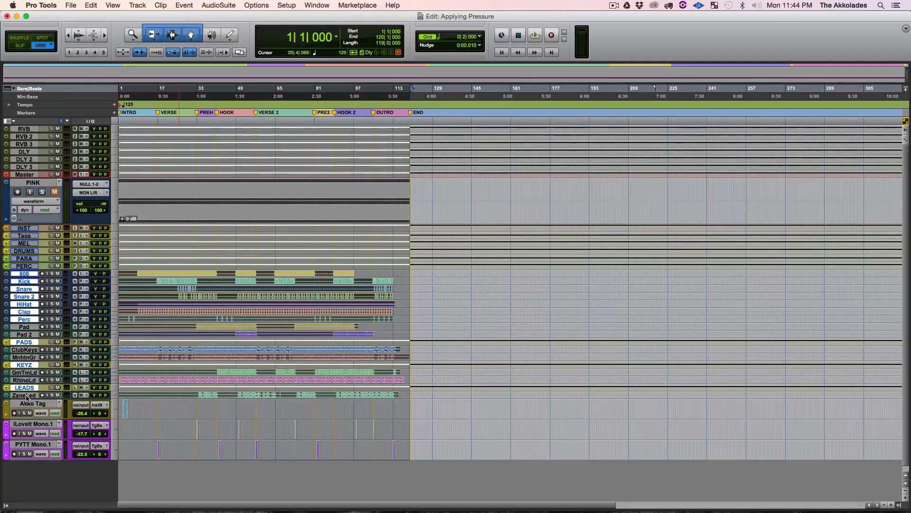
{"action": "left_click", "coordinate": [26, 396], "text": "super"}
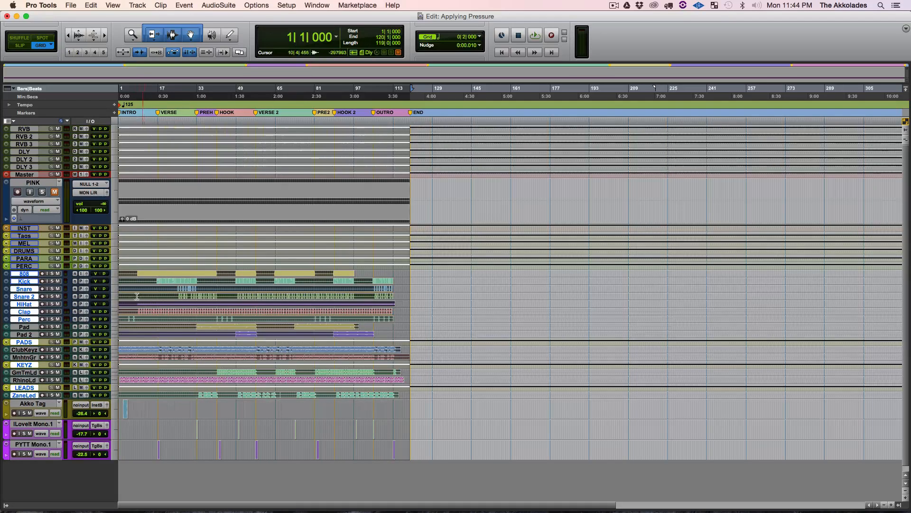
{"action": "left_click", "coordinate": [27, 245]}
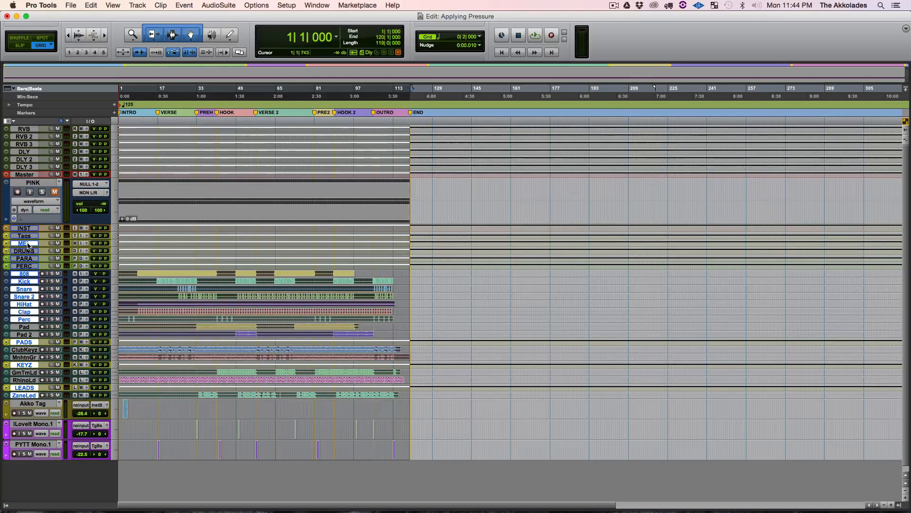
{"action": "left_click", "coordinate": [27, 252], "text": "shift"}
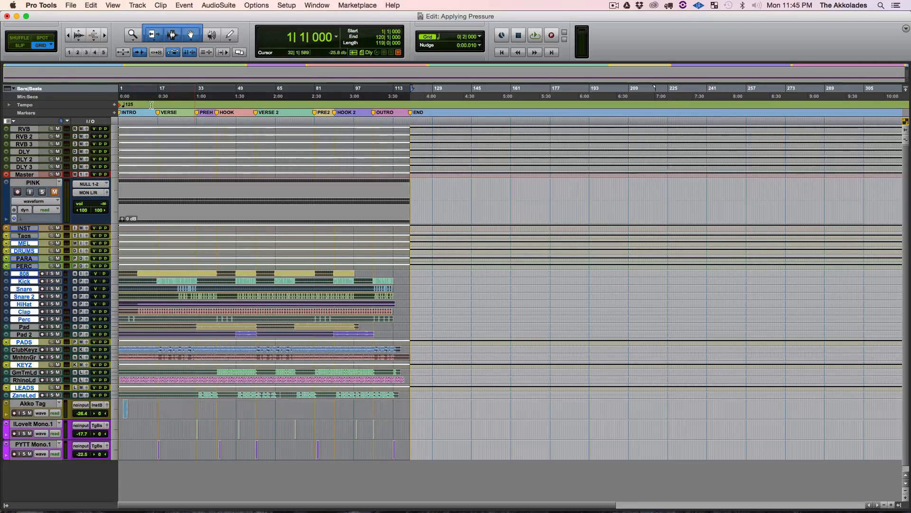
Show the Inserts A-E, Inserts F-J and Sends A-E columns in the Edit window.
{"action": "left_click", "coordinate": [9, 121]}
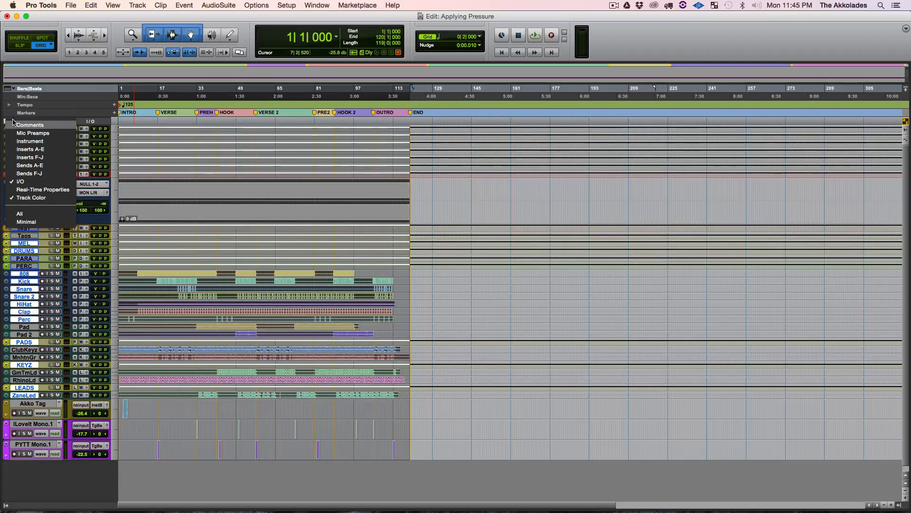
{"action": "left_click", "coordinate": [47, 150]}
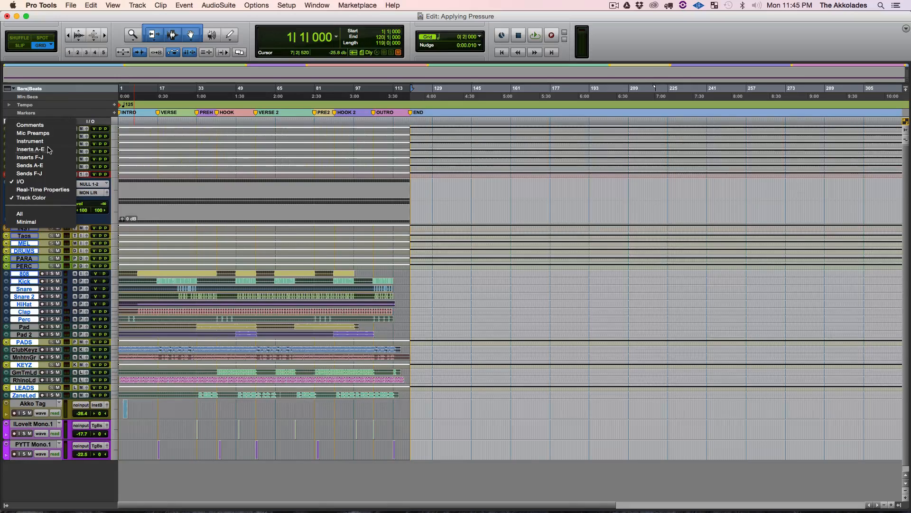
{"action": "left_click", "coordinate": [17, 123]}
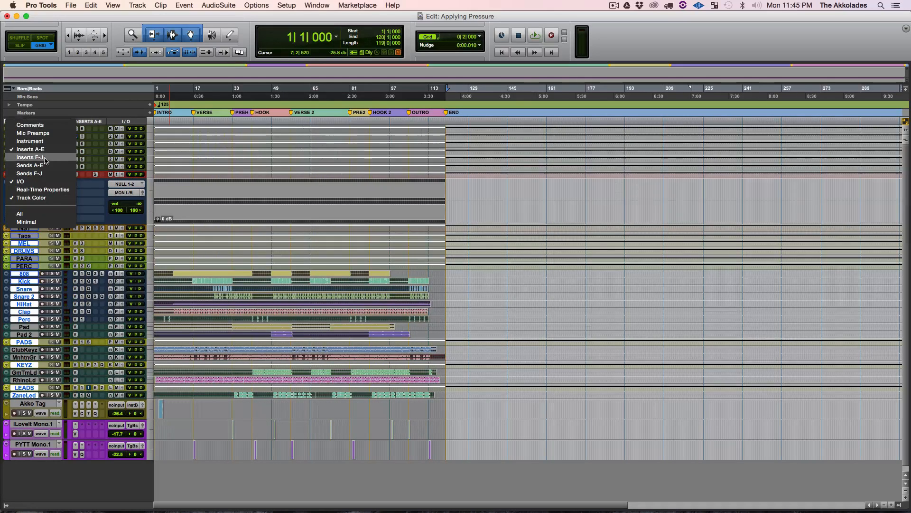
{"action": "left_click", "coordinate": [30, 157]}
{"action": "left_click", "coordinate": [16, 121]}
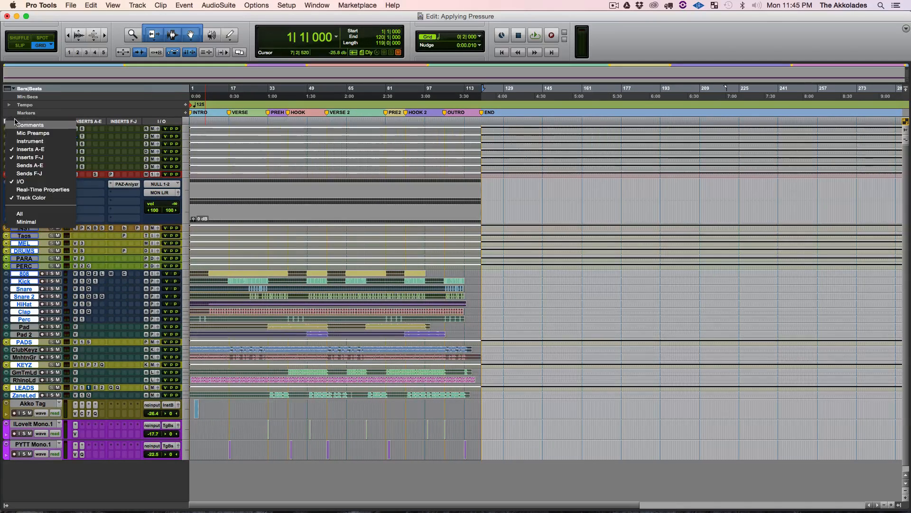
{"action": "left_click", "coordinate": [49, 166]}
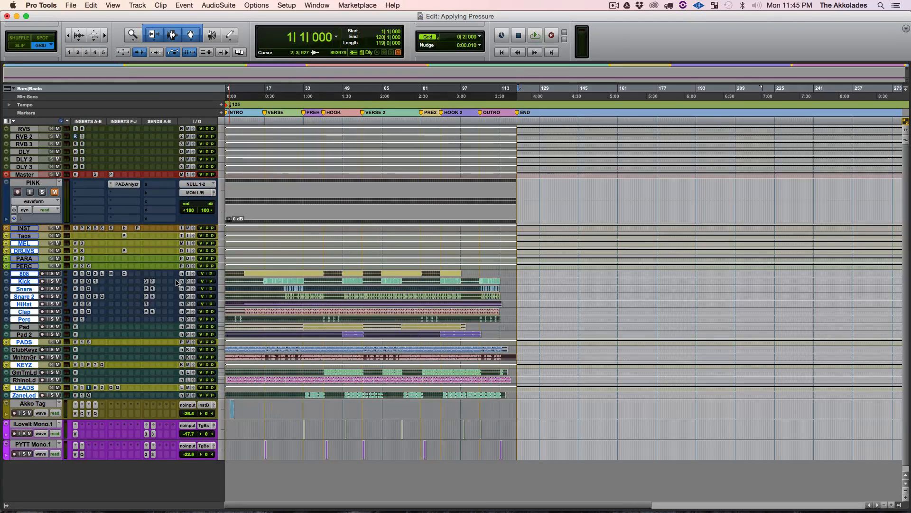
Commit the selected tracks offline with consolidated clips, without copying sends or group assignments, keeping Source Tracks on Do Nothing.
{"action": "key", "text": "alt+shift+c"}
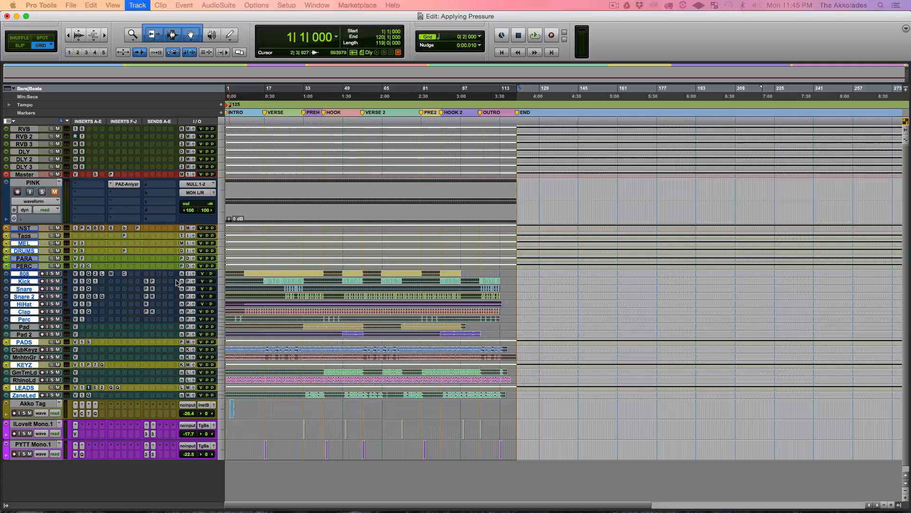
{"action": "left_click_drag", "start_coordinate": [307, 159], "coordinate": [627, 211]}
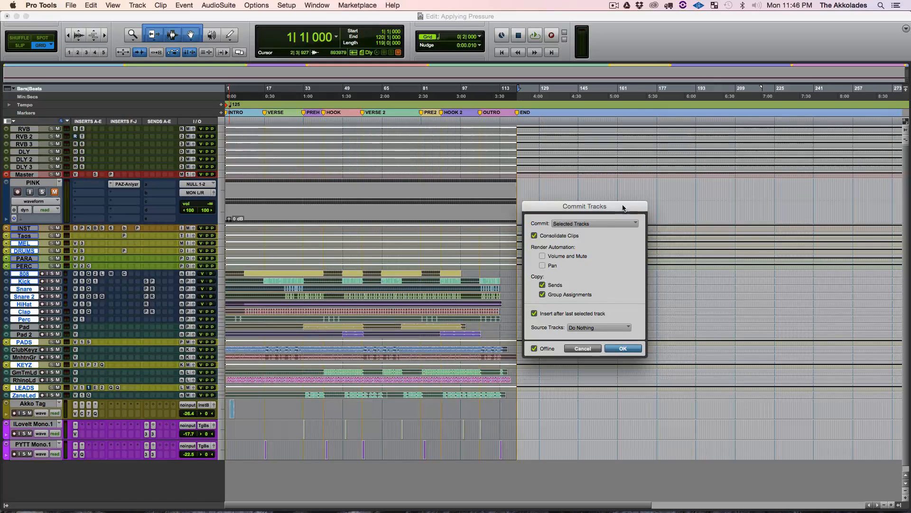
{"action": "left_click_drag", "start_coordinate": [621, 208], "coordinate": [645, 215]}
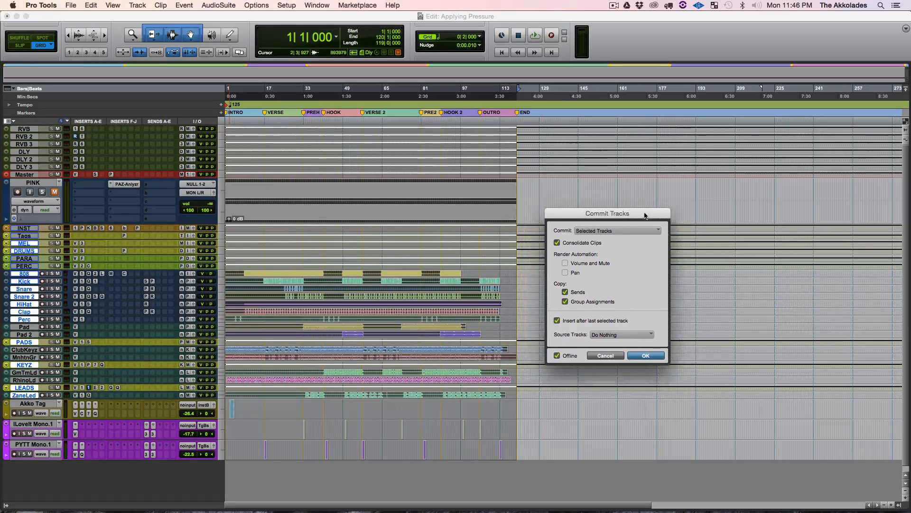
{"action": "left_click", "coordinate": [565, 292]}
{"action": "left_click", "coordinate": [566, 302]}
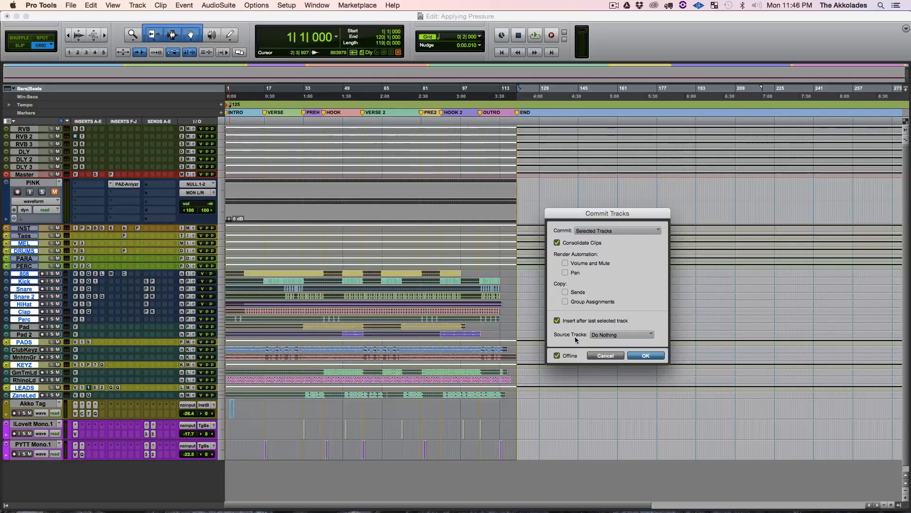
{"action": "left_click", "coordinate": [635, 335]}
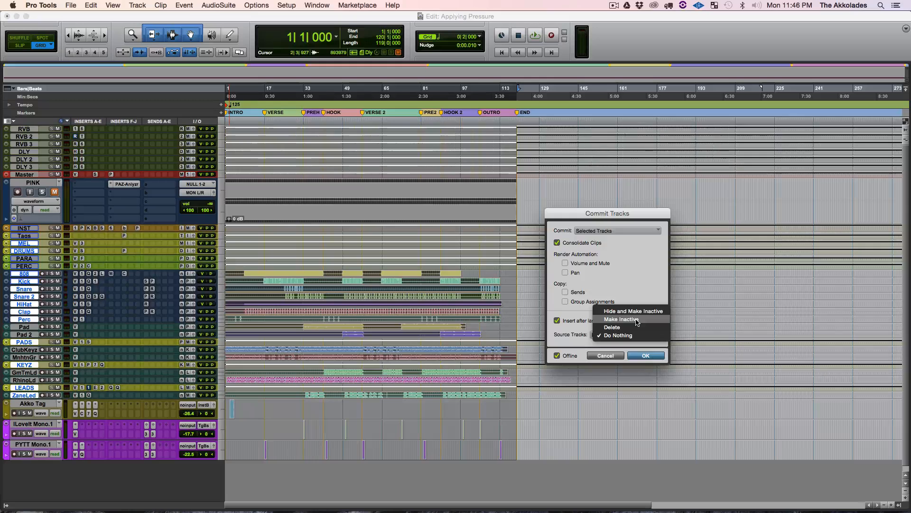
{"action": "left_click", "coordinate": [643, 273]}
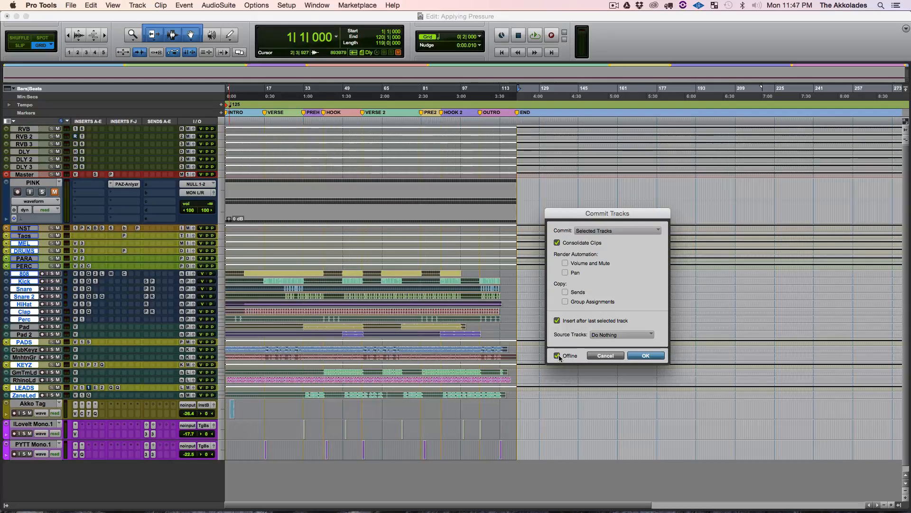
{"action": "left_click", "coordinate": [637, 354]}
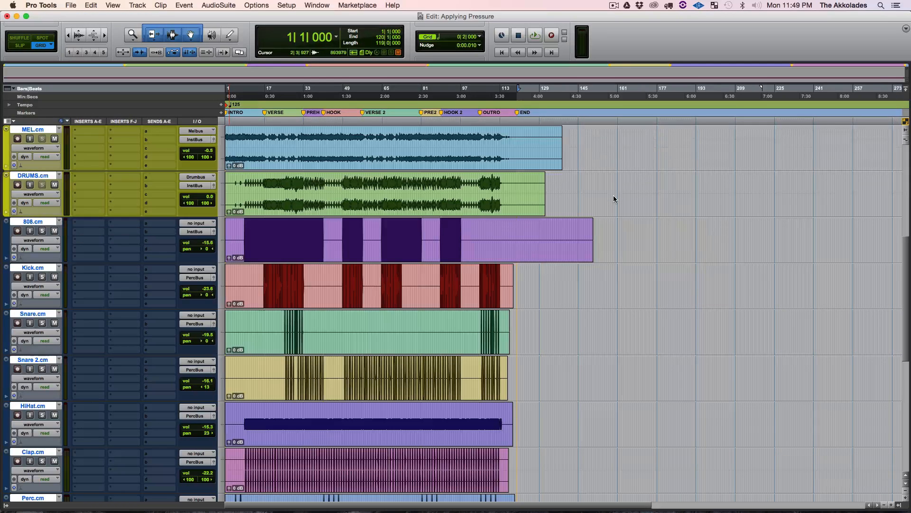
Move all committed tracks, MEL.cm through Zane Lead.cm, below the PYTT Mono.1 track.
{"action": "scroll", "coordinate": [614, 199], "scroll_direction": "up", "scroll_amount": 3}
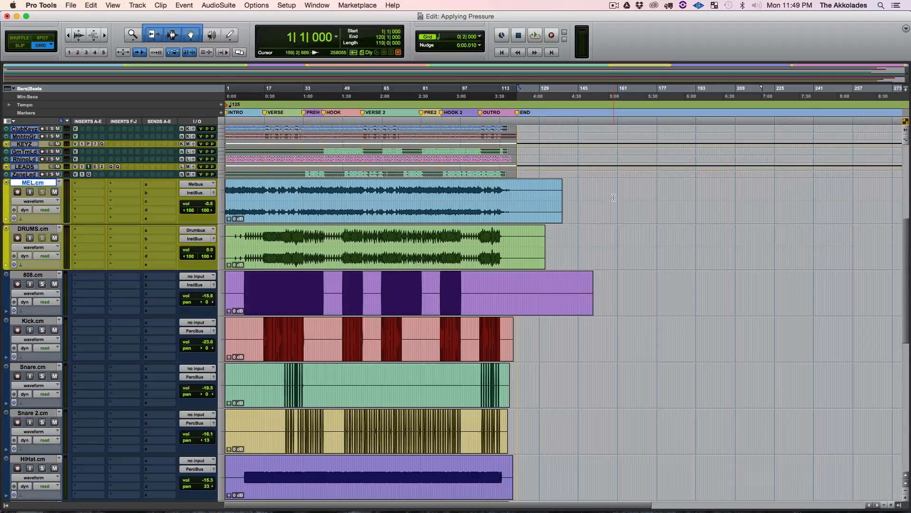
{"action": "scroll", "coordinate": [561, 235], "scroll_direction": "down", "scroll_amount": 3}
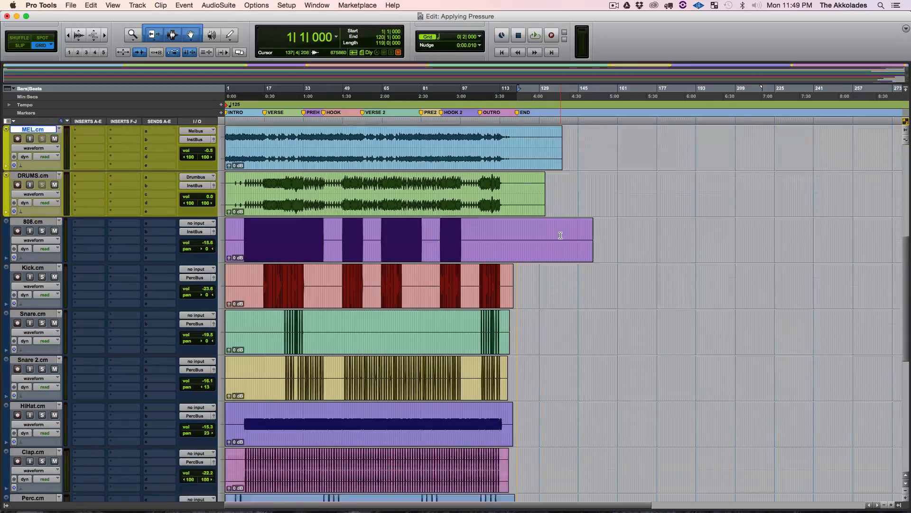
{"action": "scroll", "coordinate": [561, 235], "scroll_direction": "down", "scroll_amount": 8}
{"action": "scroll", "coordinate": [561, 236], "scroll_direction": "up", "scroll_amount": 8}
{"action": "scroll", "coordinate": [364, 198], "scroll_direction": "up", "scroll_amount": 1}
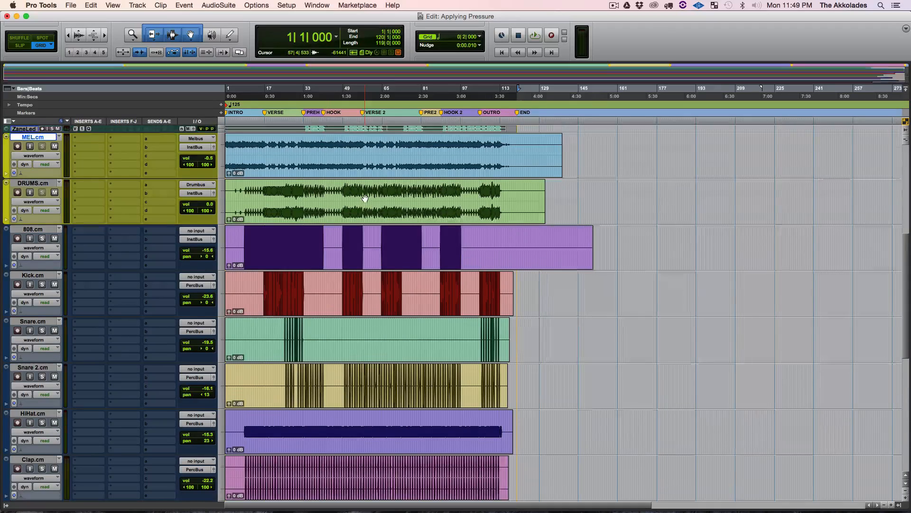
{"action": "scroll", "coordinate": [365, 198], "scroll_direction": "up", "scroll_amount": 2}
{"action": "left_click", "coordinate": [23, 152]}
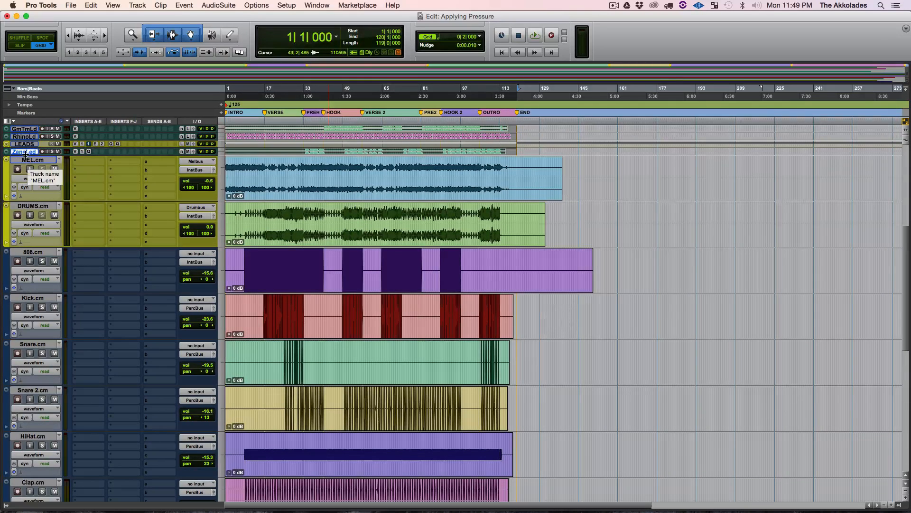
{"action": "left_click", "coordinate": [27, 160]}
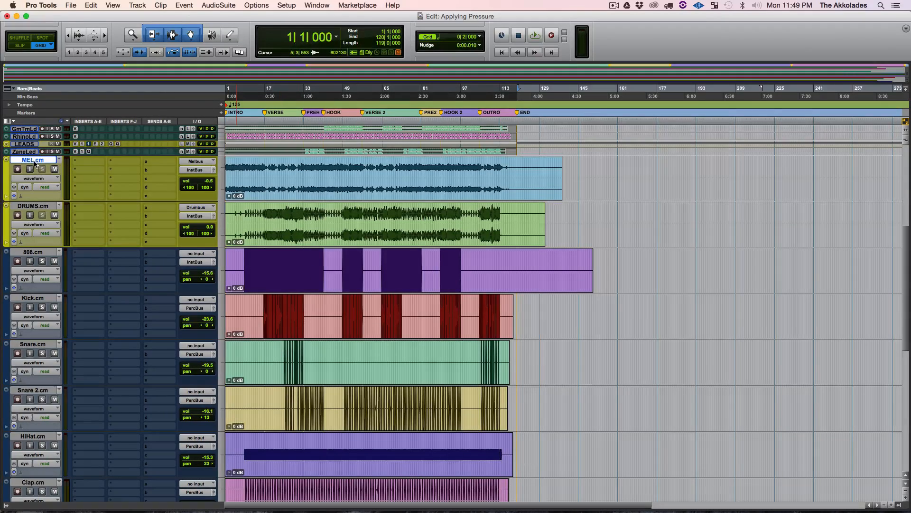
{"action": "scroll", "coordinate": [315, 248], "scroll_direction": "down", "scroll_amount": 12}
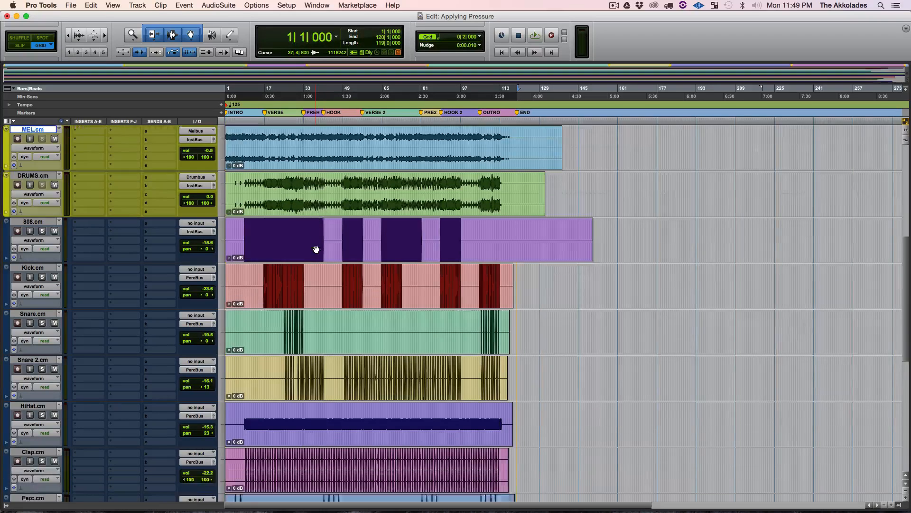
{"action": "scroll", "coordinate": [316, 249], "scroll_direction": "down", "scroll_amount": 1}
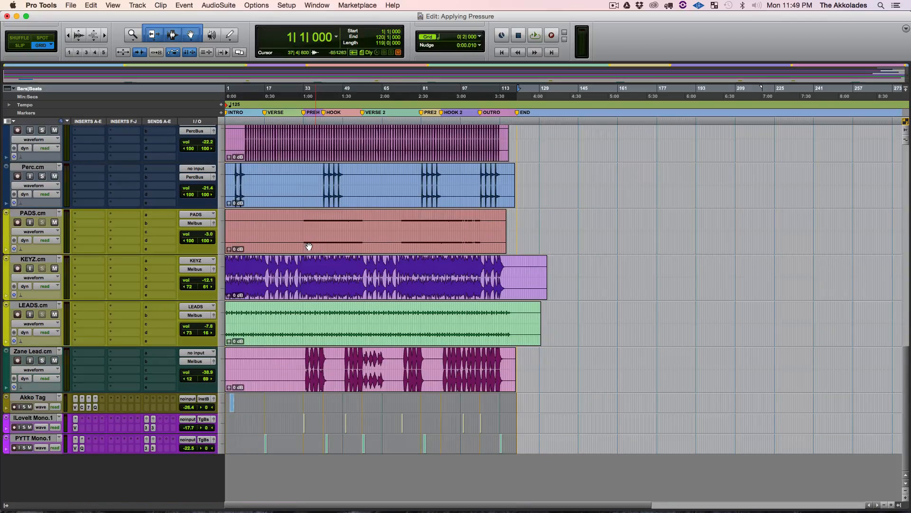
{"action": "left_click", "coordinate": [29, 351], "text": "shift"}
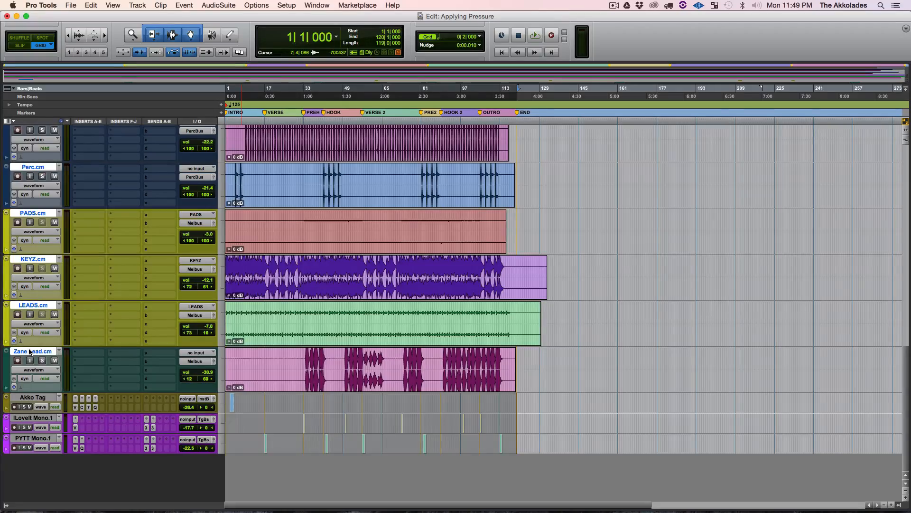
{"action": "left_click_drag", "start_coordinate": [29, 351], "coordinate": [38, 469]}
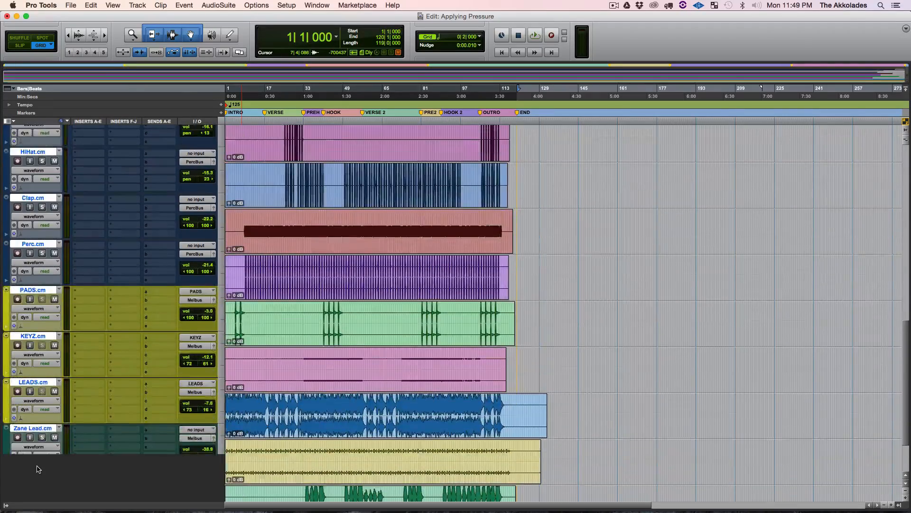
Select the committed tracks MEL.cm through Zane Lead.cm and reduce their track height so they fit compactly.
{"action": "scroll", "coordinate": [375, 393], "scroll_direction": "up", "scroll_amount": 10}
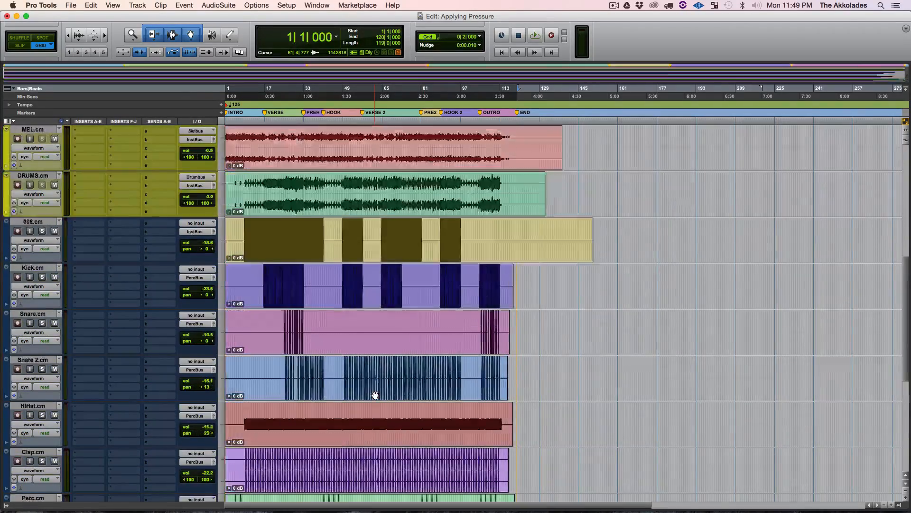
{"action": "scroll", "coordinate": [375, 395], "scroll_direction": "up", "scroll_amount": 15}
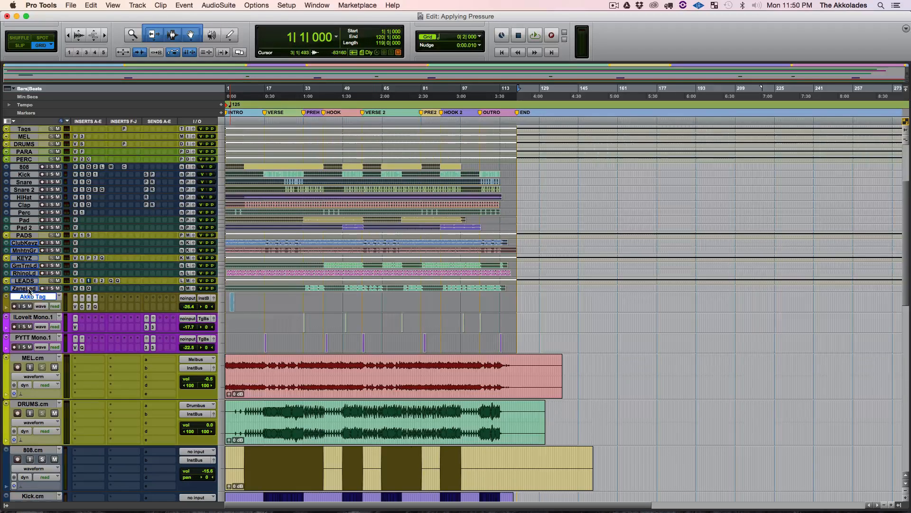
{"action": "left_click", "coordinate": [28, 358]}
{"action": "scroll", "coordinate": [310, 371], "scroll_direction": "down", "scroll_amount": 15}
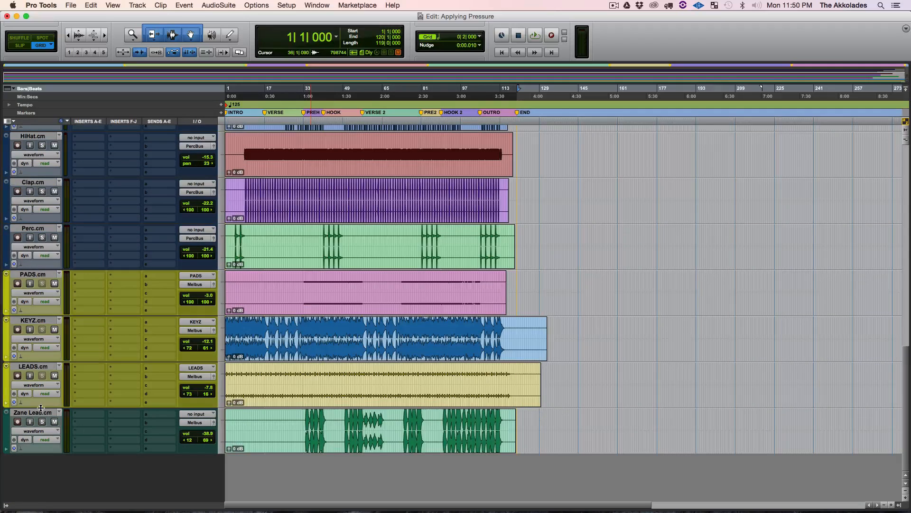
{"action": "left_click", "coordinate": [41, 411], "text": "shift"}
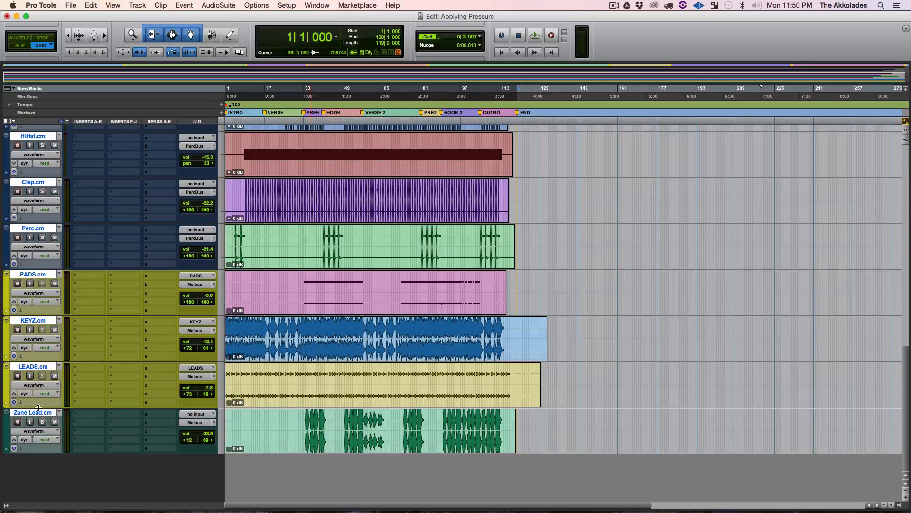
{"action": "left_click_drag", "start_coordinate": [38, 407], "coordinate": [41, 390]}
{"action": "key", "text": "ctrl+alt+Down"}
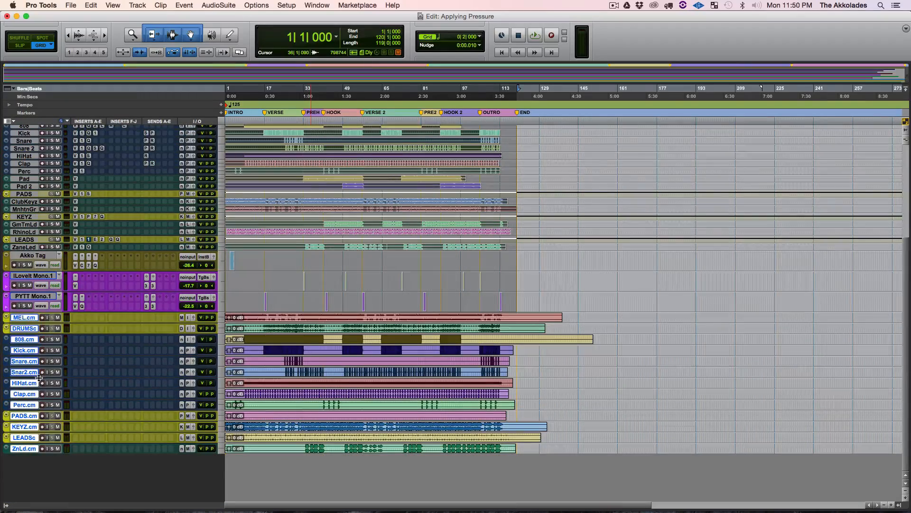
{"action": "scroll", "coordinate": [39, 378], "scroll_direction": "down", "scroll_amount": 3}
{"action": "scroll", "coordinate": [39, 378], "scroll_direction": "up", "scroll_amount": 5}
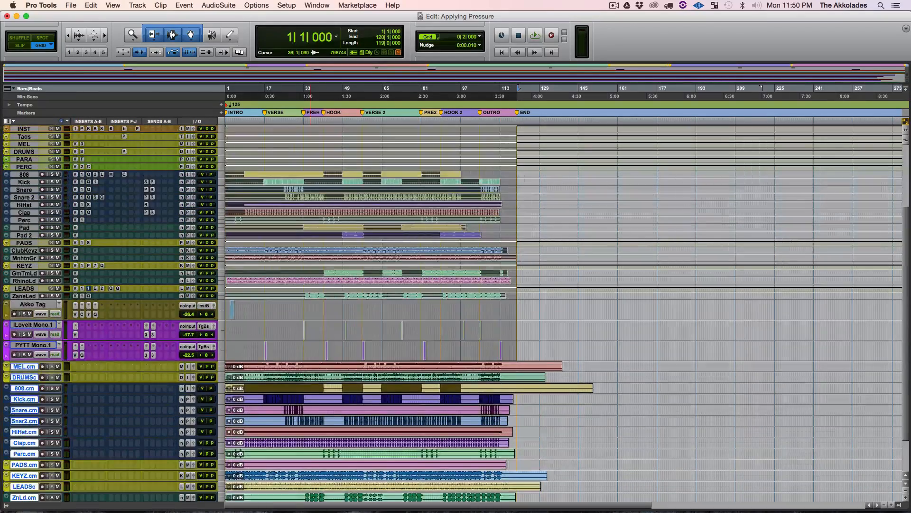
Select the original tracks RVB through PYTT Mono.1, reduce their track height to the smallest size, and save the session.
{"action": "left_click", "coordinate": [31, 345]}
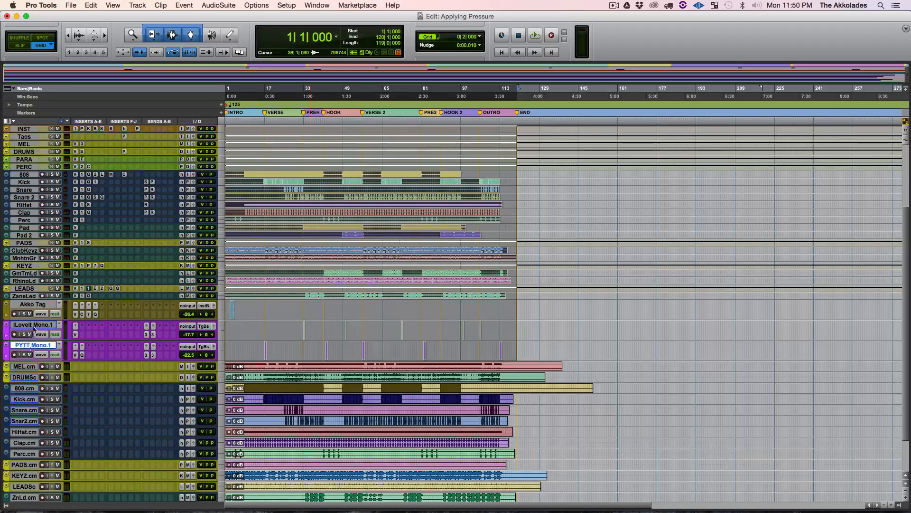
{"action": "scroll", "coordinate": [311, 340], "scroll_direction": "up", "scroll_amount": 5}
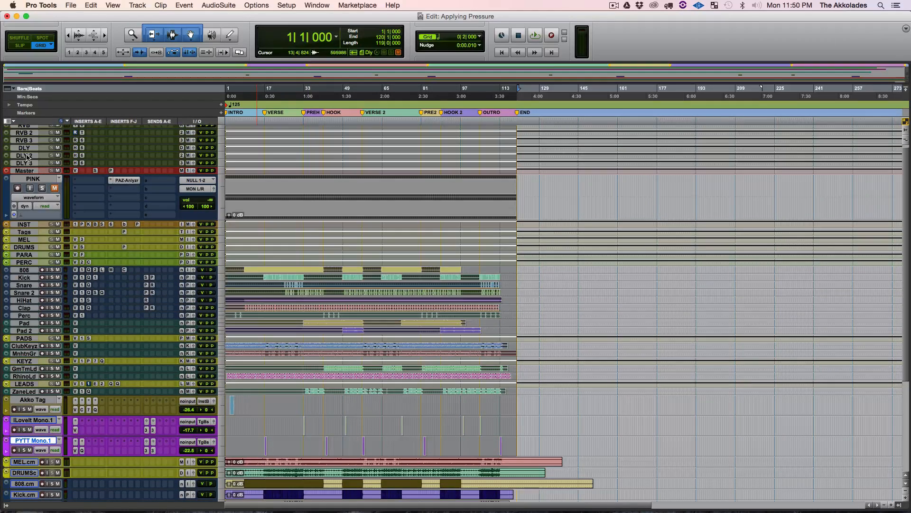
{"action": "scroll", "coordinate": [82, 198], "scroll_direction": "up", "scroll_amount": 1}
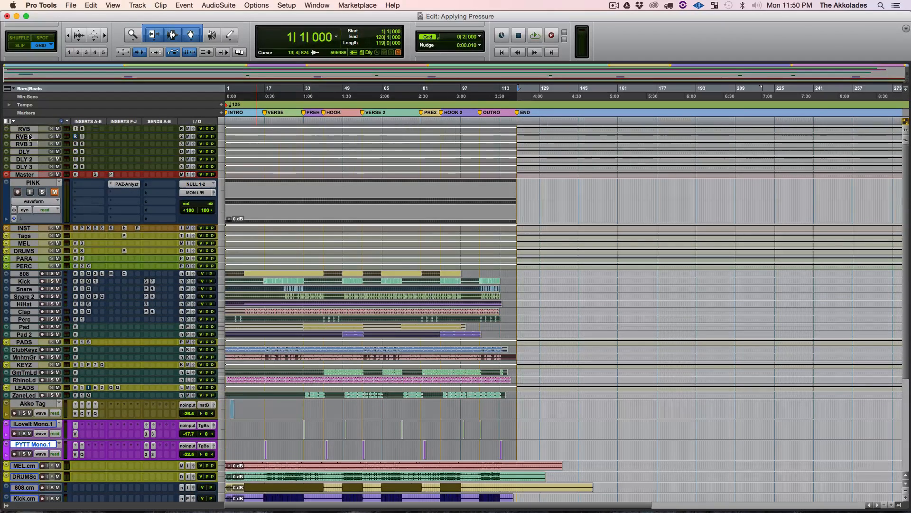
{"action": "left_click", "coordinate": [27, 229], "text": "alt"}
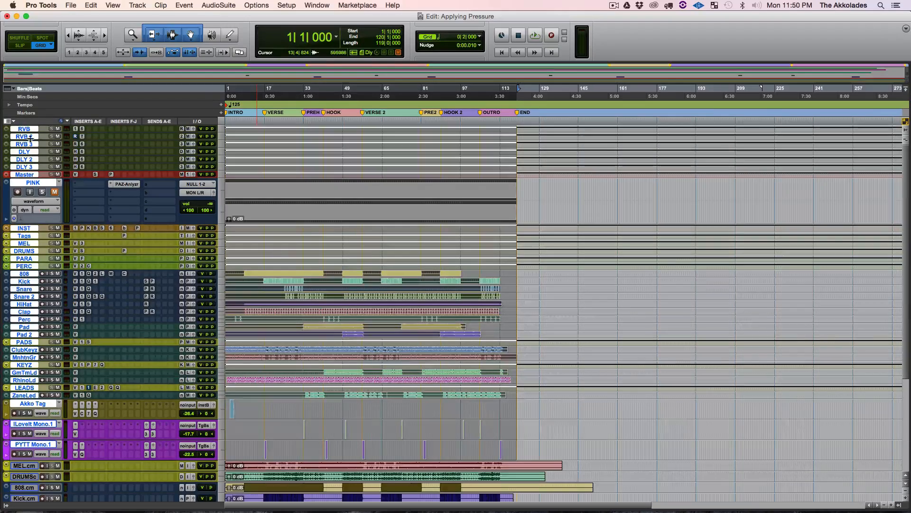
{"action": "left_click_drag", "start_coordinate": [26, 224], "coordinate": [26, 185]}
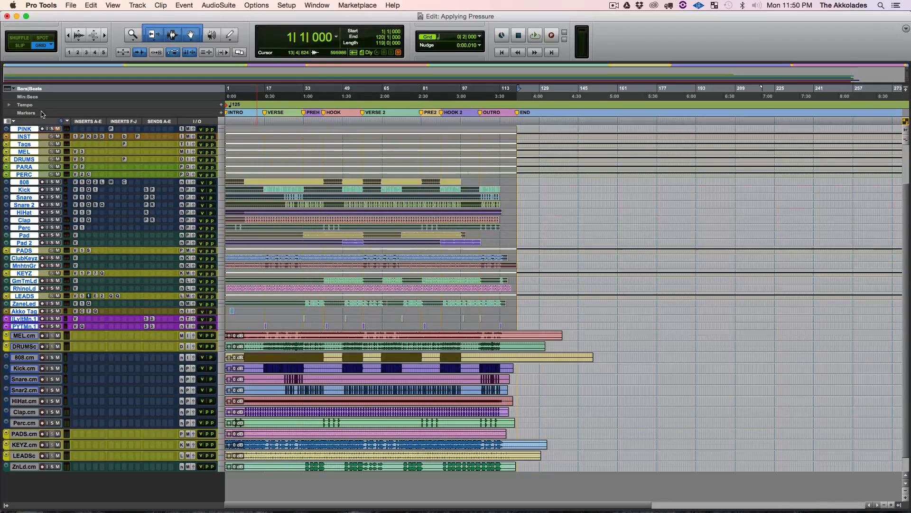
{"action": "left_click", "coordinate": [25, 337]}
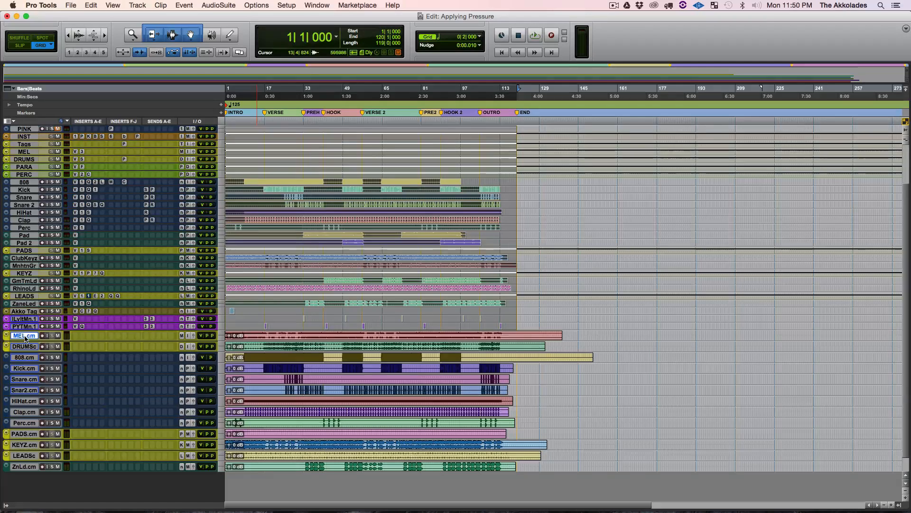
{"action": "key", "text": "super+s"}
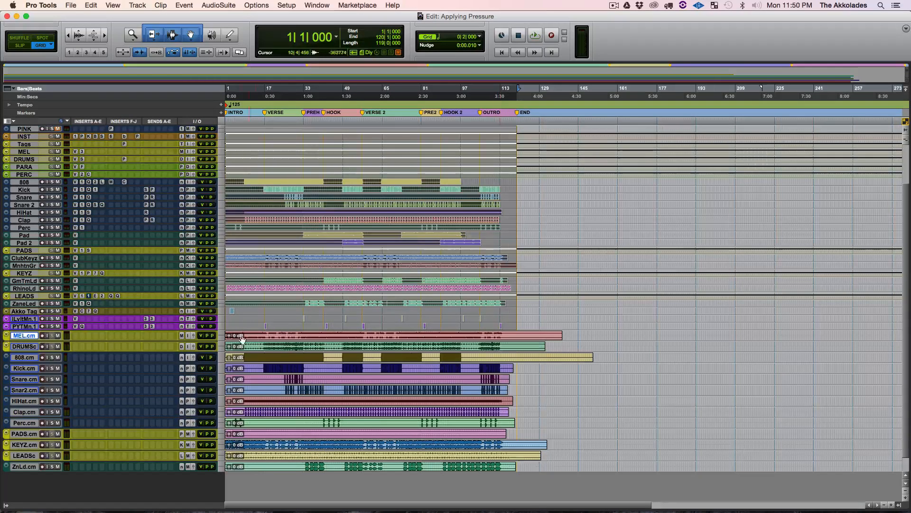
Delete the excess audio after the END marker at bar 120 on all committed tracks, MEL.cm through ZnLd.cm, and return to the session start.
{"action": "left_click", "coordinate": [517, 336]}
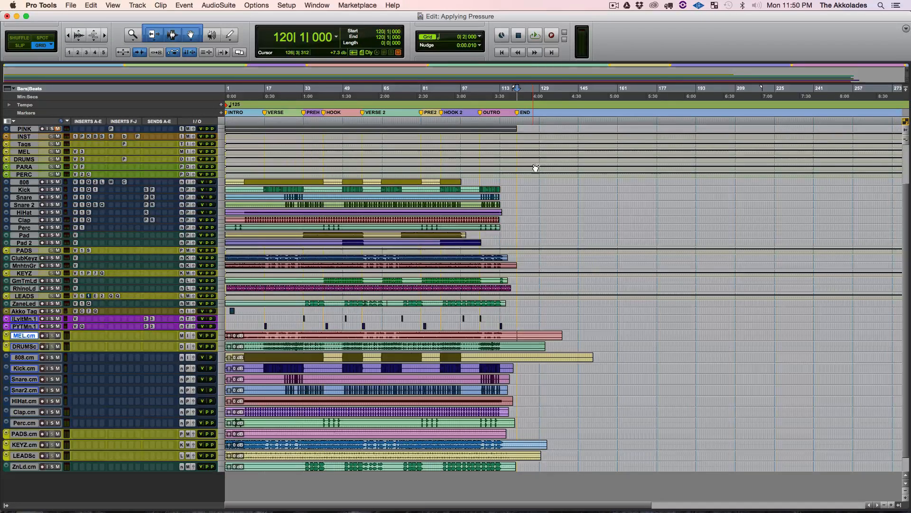
{"action": "key", "text": "t"}
{"action": "key", "text": "t"}
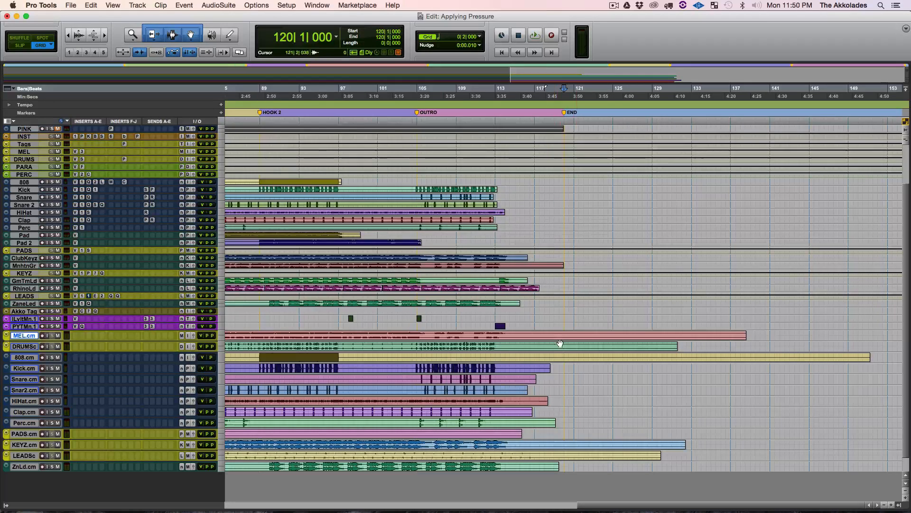
{"action": "left_click_drag", "start_coordinate": [564, 335], "coordinate": [884, 467]}
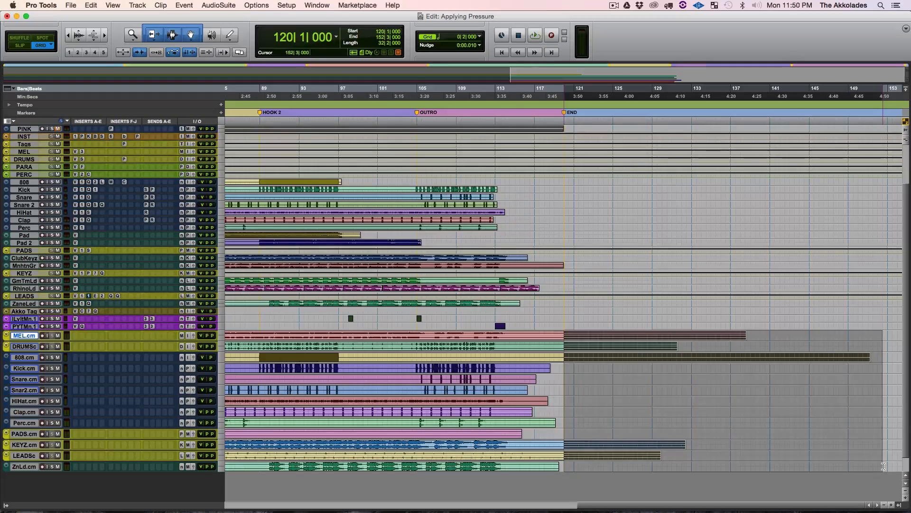
{"action": "key", "text": "Delete"}
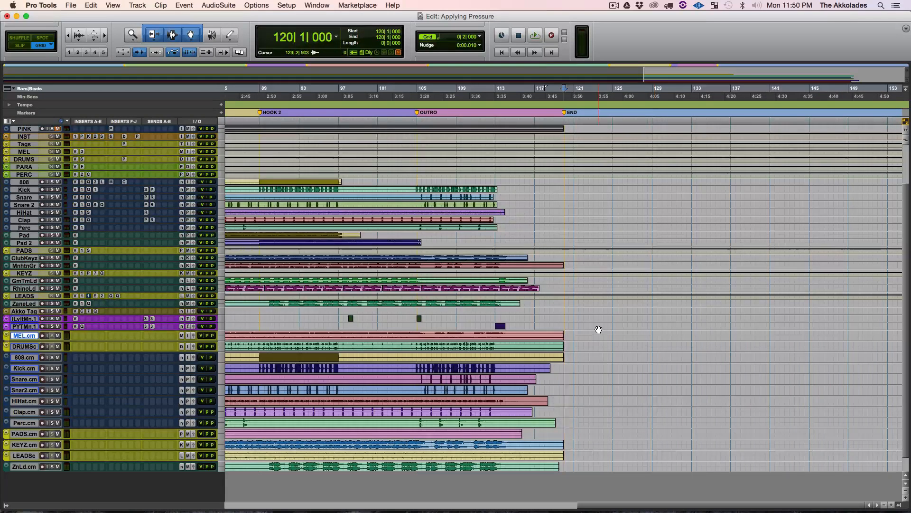
{"action": "key", "text": "super+bracketleft"}
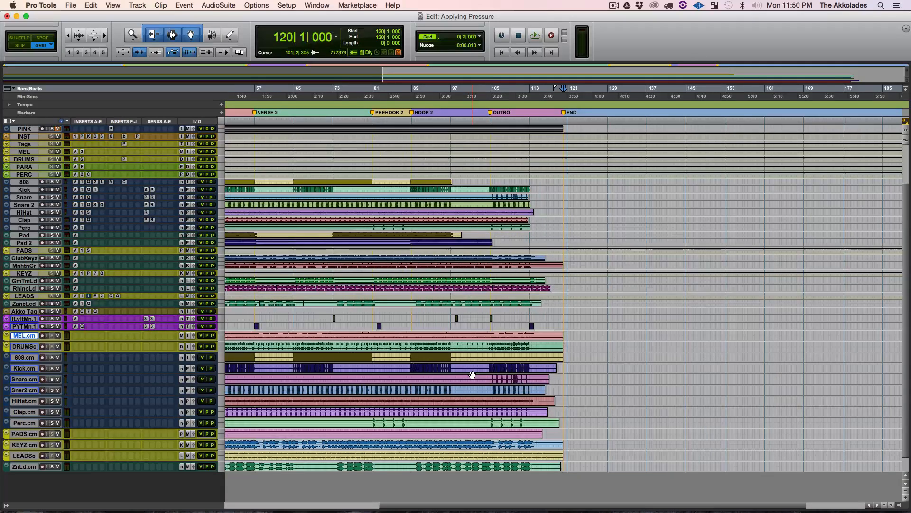
{"action": "key", "text": "Return"}
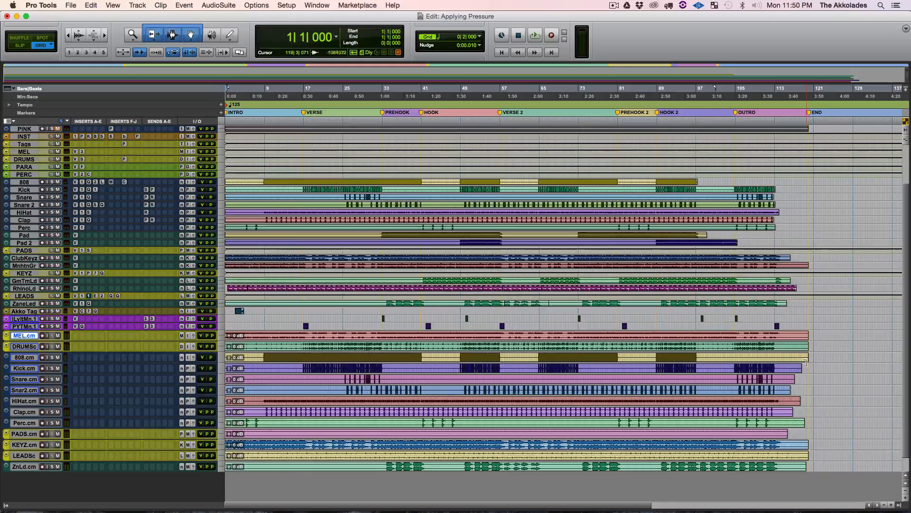
Try deleting the opening of the 808.cm through Clap.cm clips from bar 1 to bar 8, and undo the deletion.
{"action": "left_click_drag", "start_coordinate": [809, 367], "coordinate": [760, 370]}
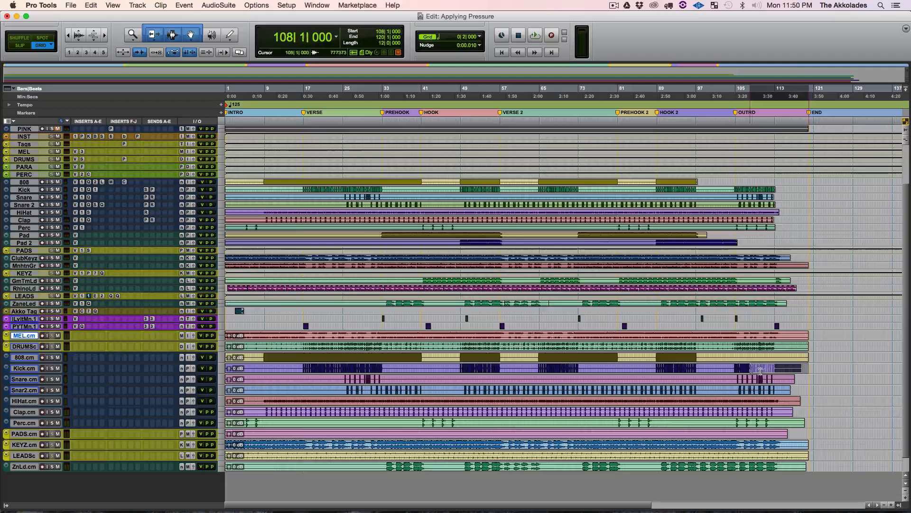
{"action": "left_click", "coordinate": [804, 368]}
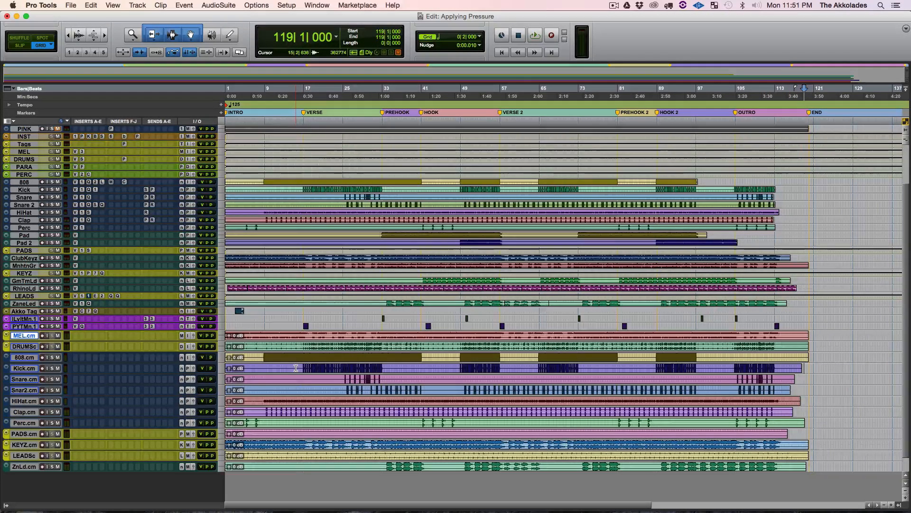
{"action": "left_click", "coordinate": [260, 357]}
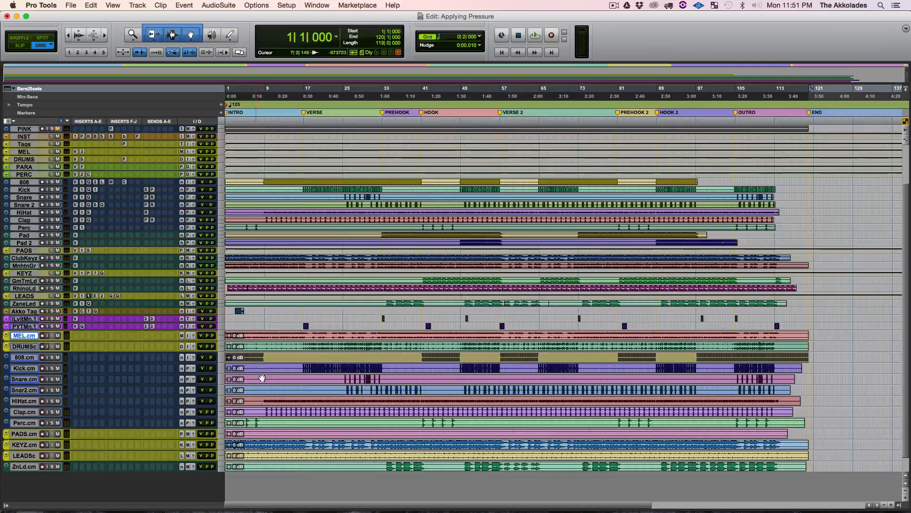
{"action": "left_click_drag", "start_coordinate": [260, 357], "coordinate": [200, 410]}
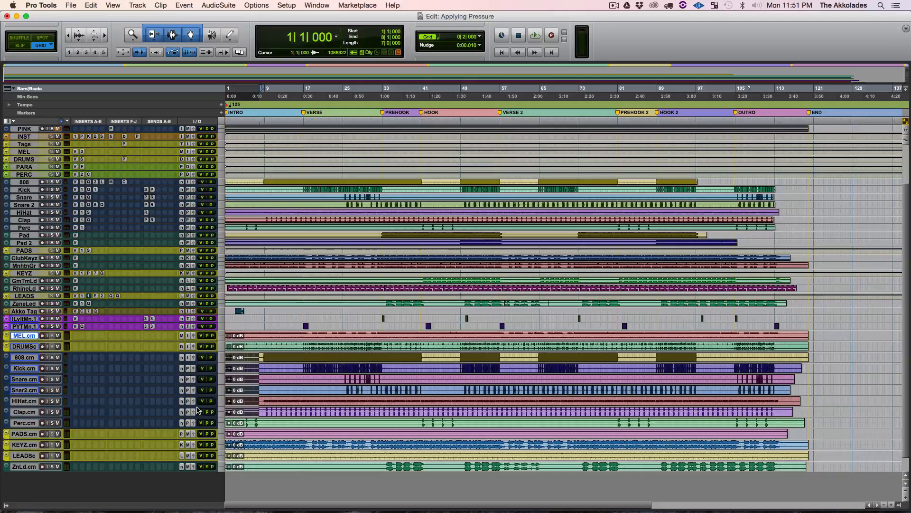
{"action": "key", "text": "Delete"}
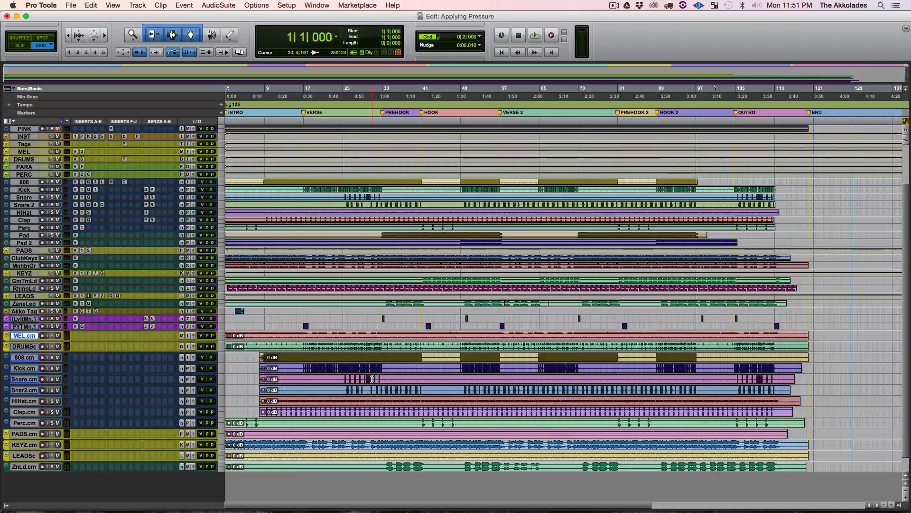
{"action": "key", "text": "shift+Tab"}
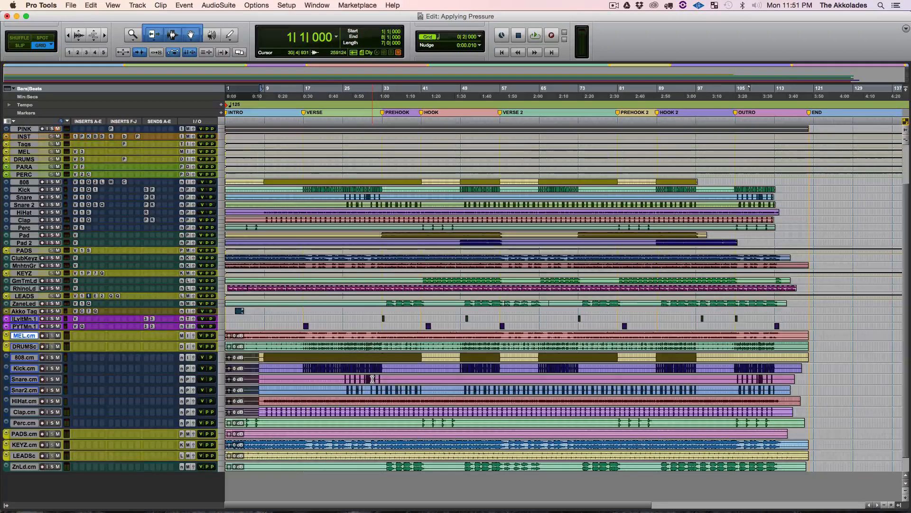
{"action": "left_click", "coordinate": [296, 366]}
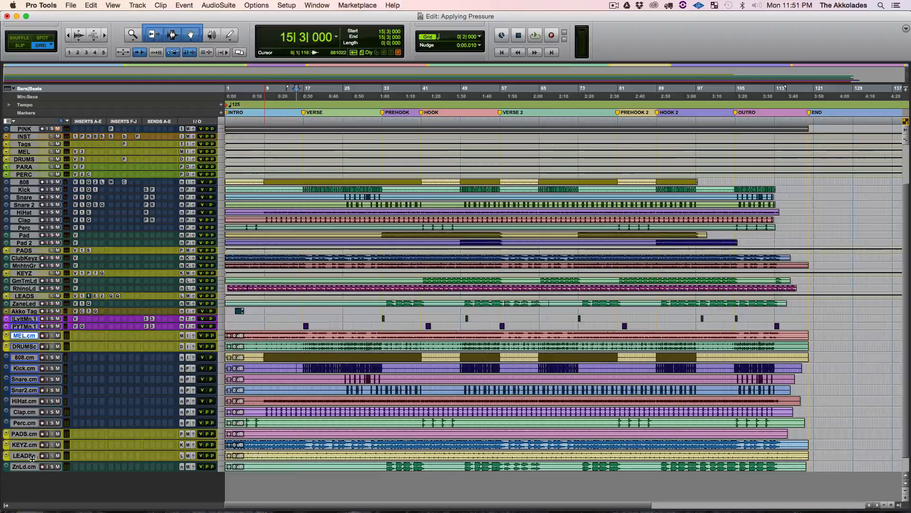
Consolidate the clips on all committed tracks, MEL.cm through ZnLd.cm, from bar 1 to bar 120 and save the session.
{"action": "left_click_drag", "start_coordinate": [804, 332], "coordinate": [753, 414]}
{"action": "left_click_drag", "start_coordinate": [740, 451], "coordinate": [102, 511]}
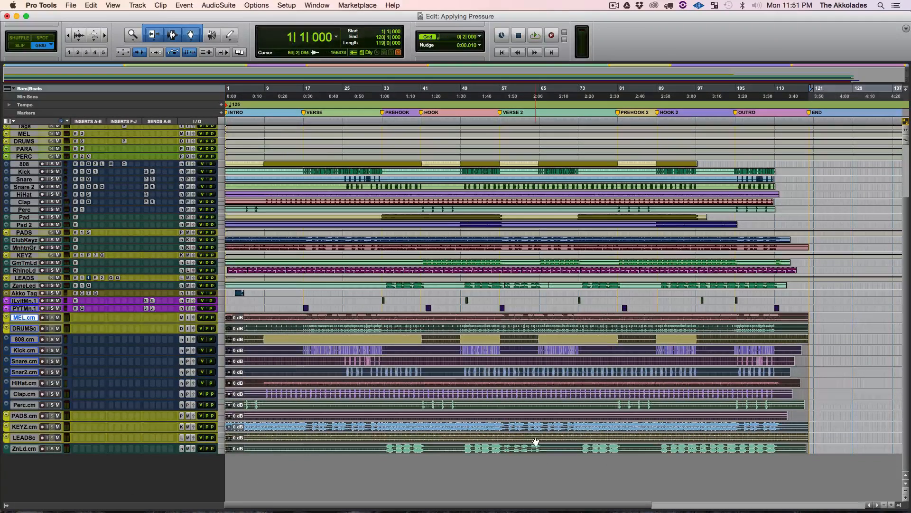
{"action": "key", "text": "alt+shift+3"}
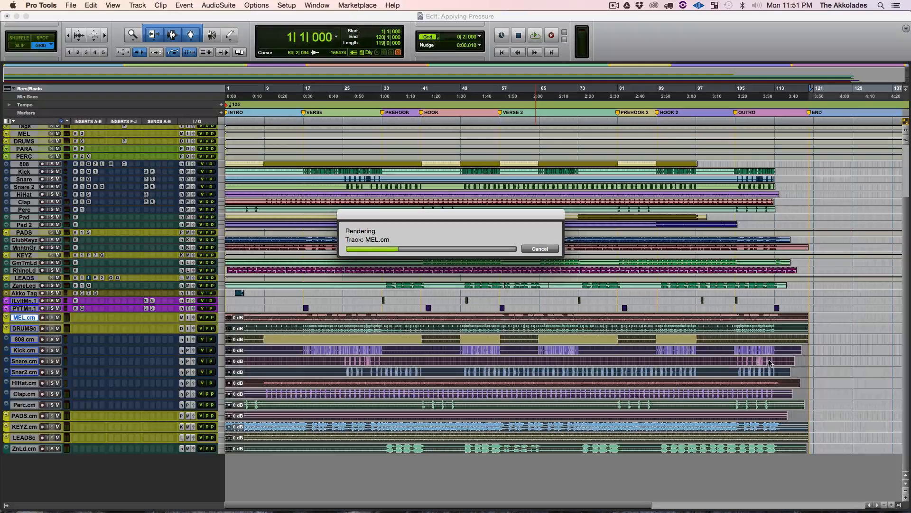
{"action": "left_click_drag", "start_coordinate": [458, 219], "coordinate": [501, 219]}
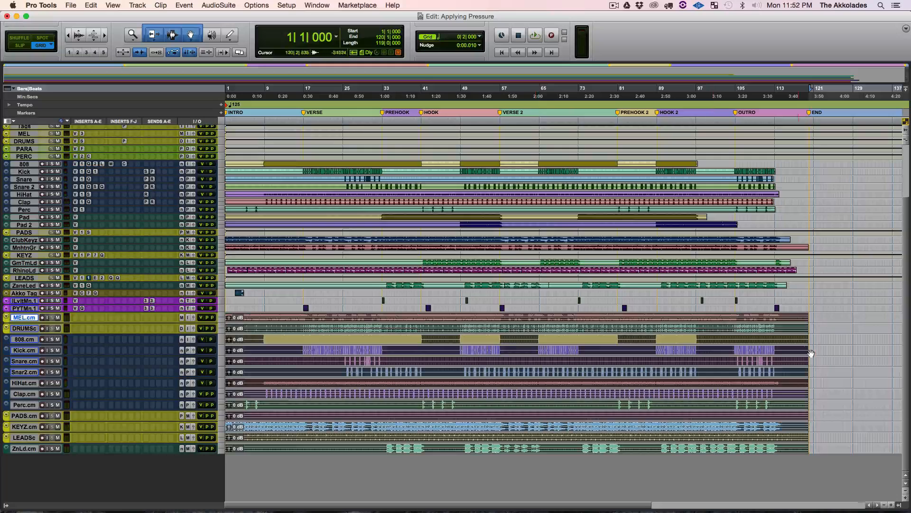
{"action": "left_click", "coordinate": [808, 313]}
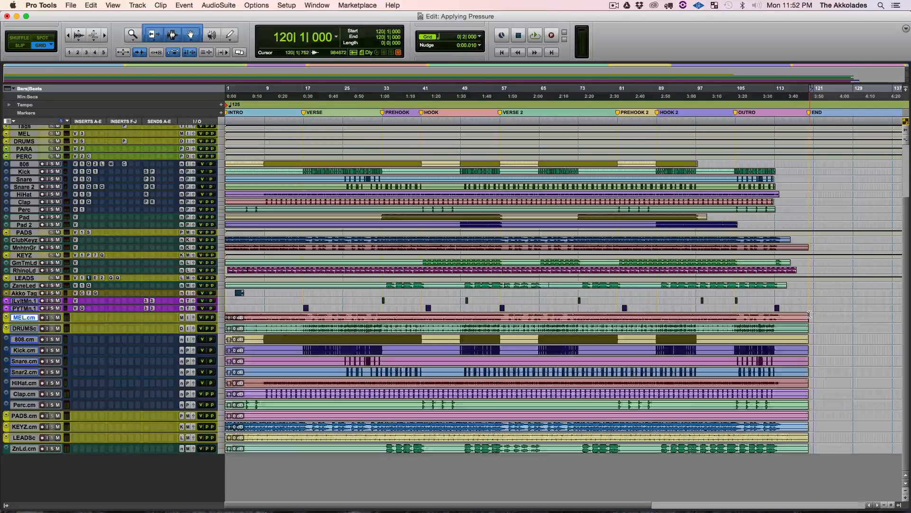
{"action": "key", "text": "super+s"}
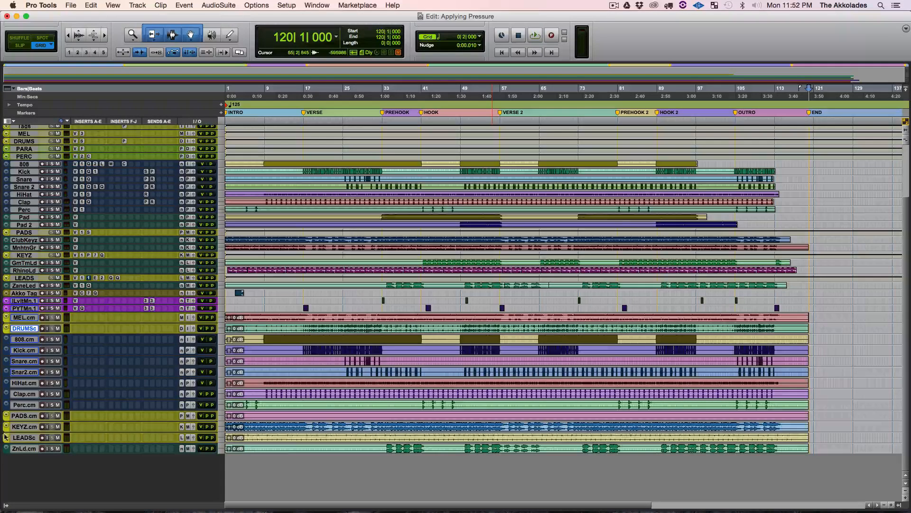
{"action": "left_click", "coordinate": [23, 448]}
{"action": "key", "text": "super+s"}
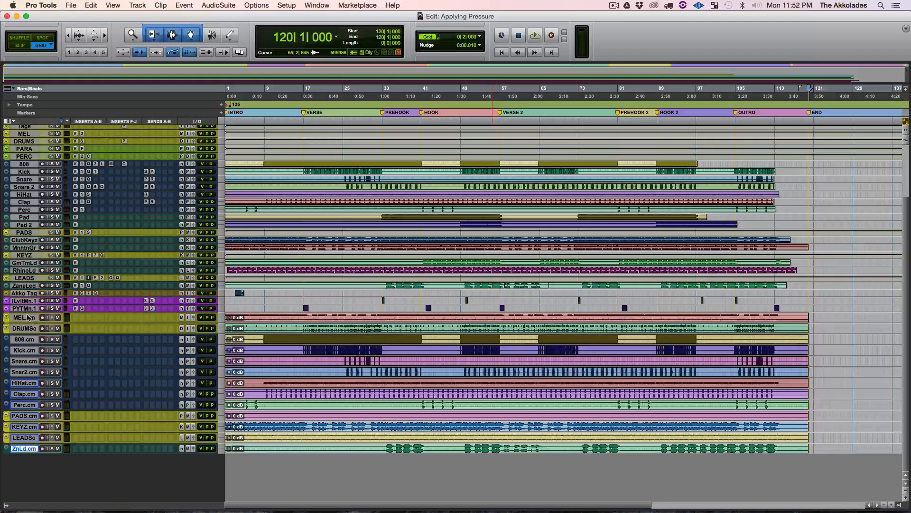
Hide and make inactive the original tracks RVB through PYTT Mono.1, and save the session.
{"action": "left_click", "coordinate": [25, 318]}
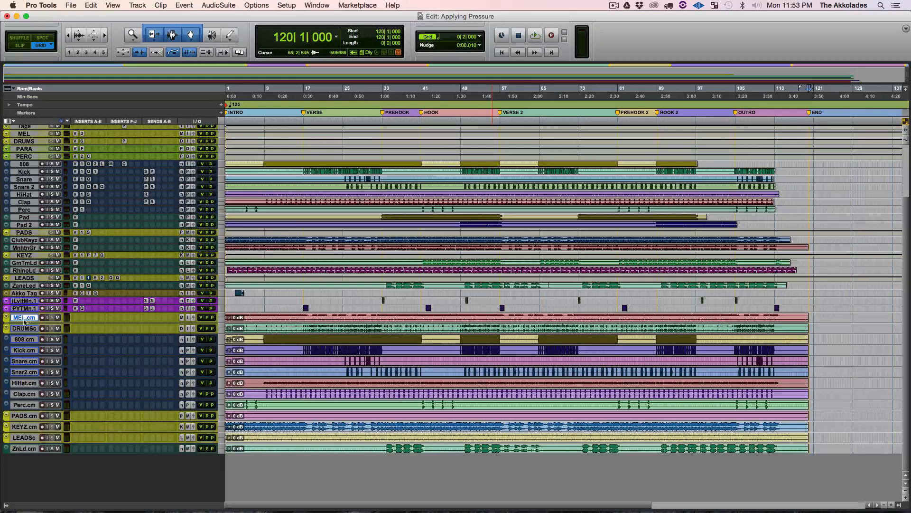
{"action": "left_click", "coordinate": [23, 308]}
{"action": "scroll", "coordinate": [309, 295], "scroll_direction": "up", "scroll_amount": 5}
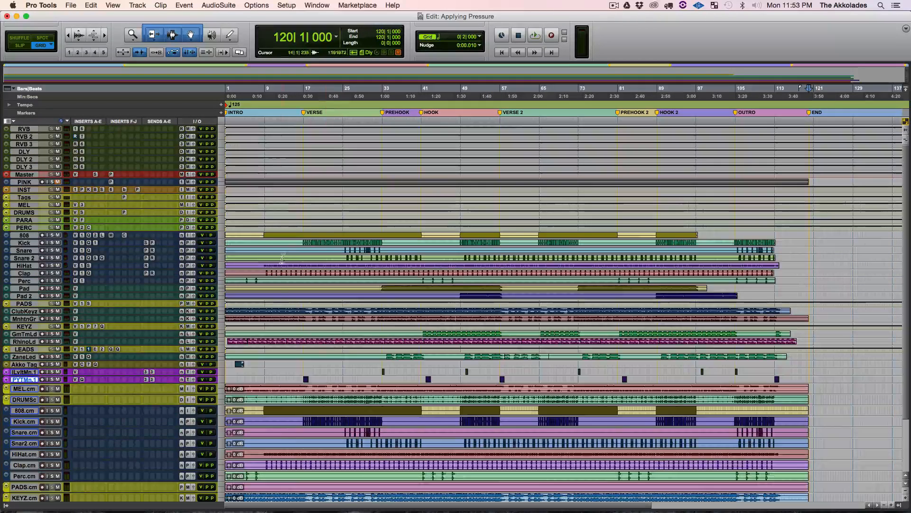
{"action": "left_click", "coordinate": [24, 129], "text": "shift"}
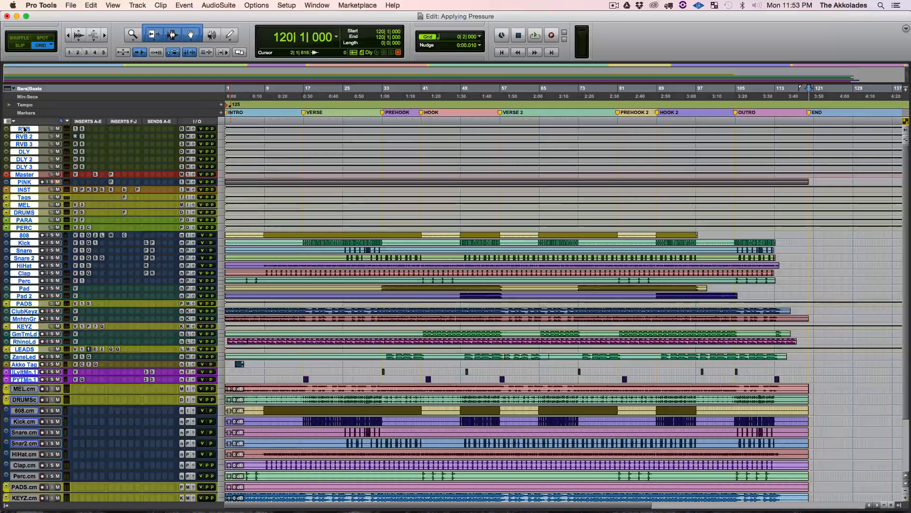
{"action": "right_click", "coordinate": [24, 129]}
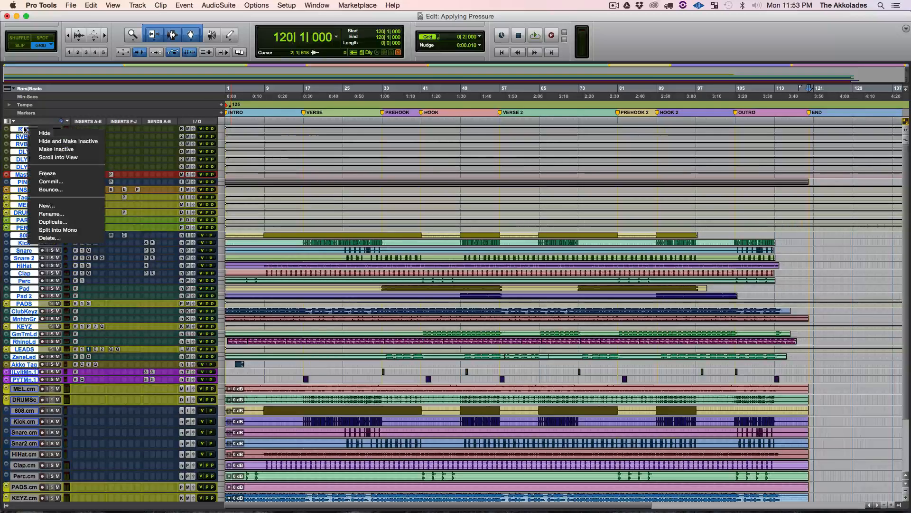
{"action": "left_click", "coordinate": [68, 142]}
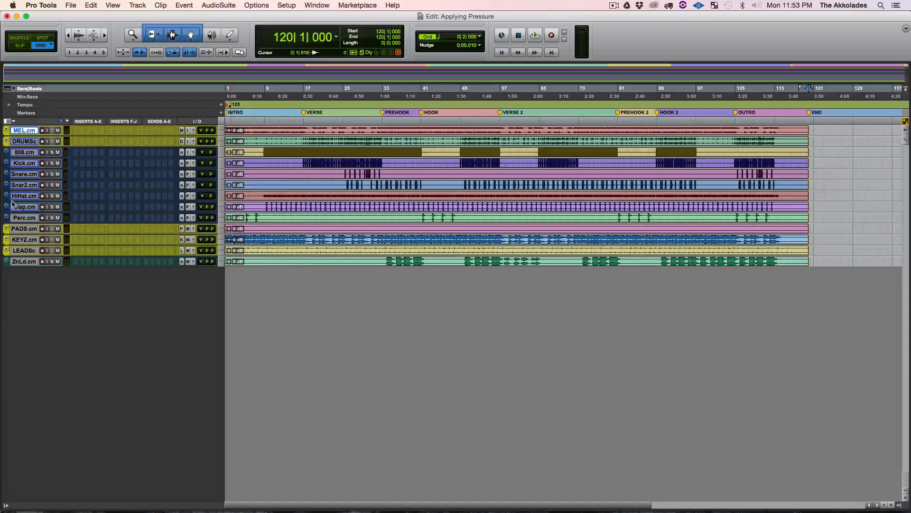
{"action": "key", "text": "super+s"}
{"action": "left_click", "coordinate": [31, 261]}
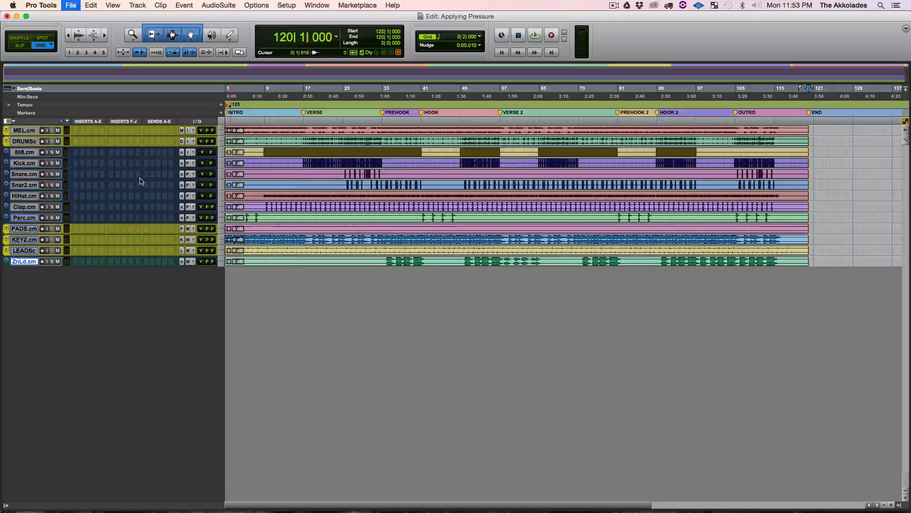
Select all committed tracks, MELc through ZnLdc, in the mixer and route their outputs to Built-in Output 1-2 (Stereo).
{"action": "key", "text": "super+equal"}
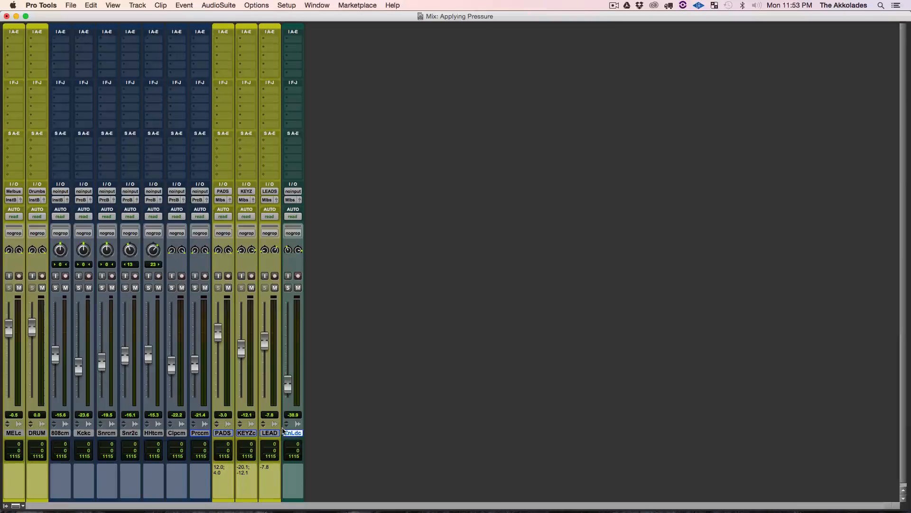
{"action": "left_click", "coordinate": [15, 433]}
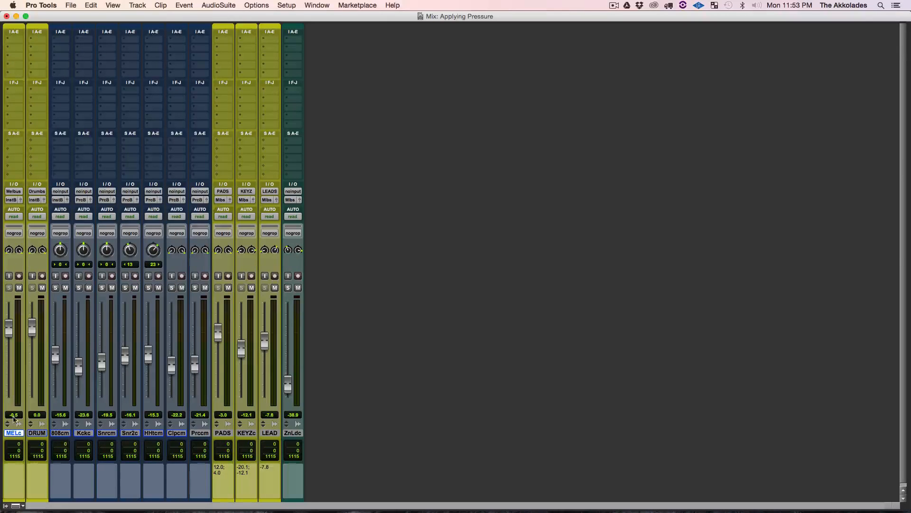
{"action": "left_click", "coordinate": [84, 433], "text": "shift"}
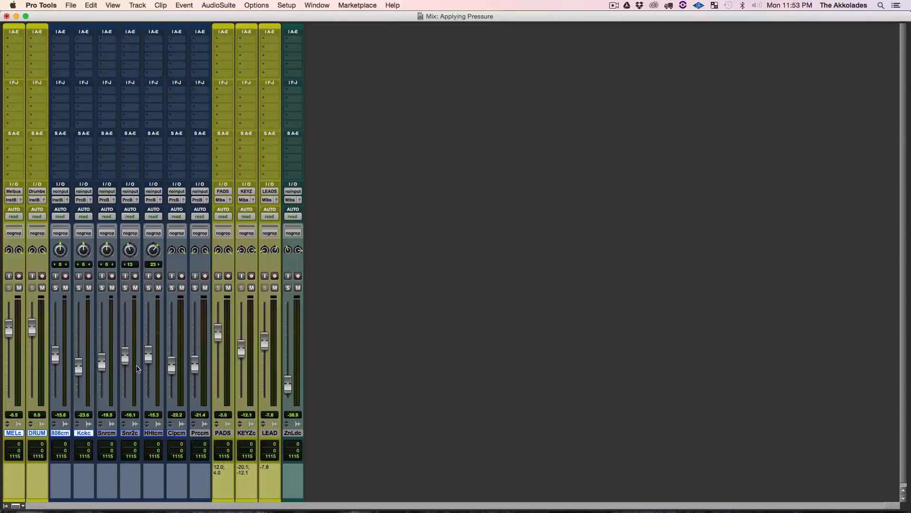
{"action": "left_click", "coordinate": [132, 434], "text": "shift"}
{"action": "left_click", "coordinate": [153, 433]}
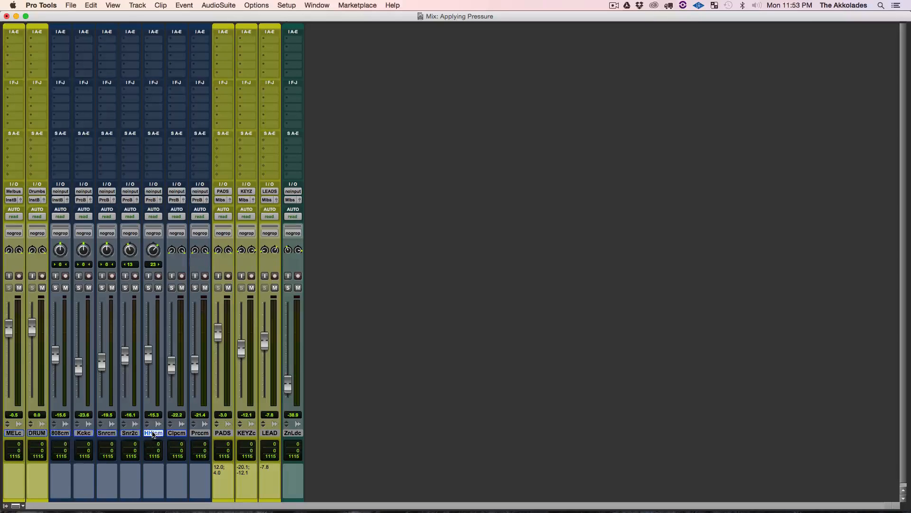
{"action": "left_click", "coordinate": [287, 433]}
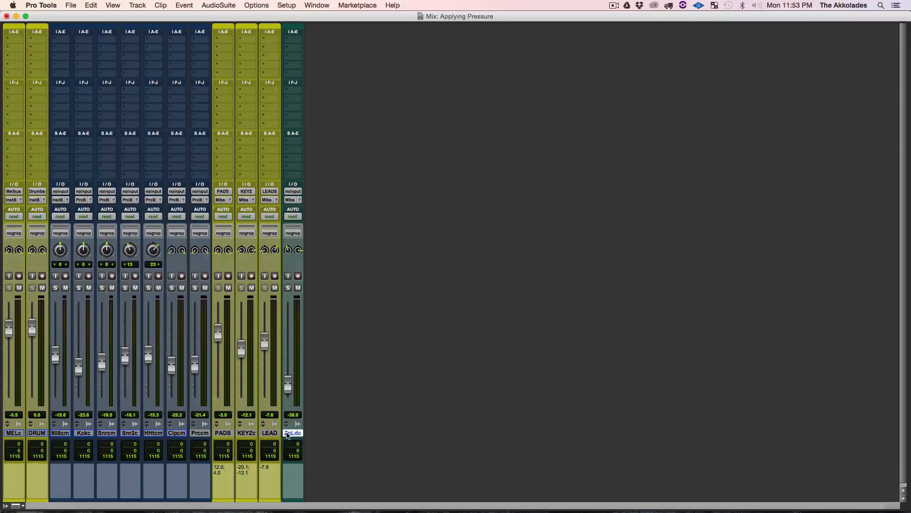
{"action": "left_click", "coordinate": [17, 433], "text": "shift"}
{"action": "key", "text": "super+s"}
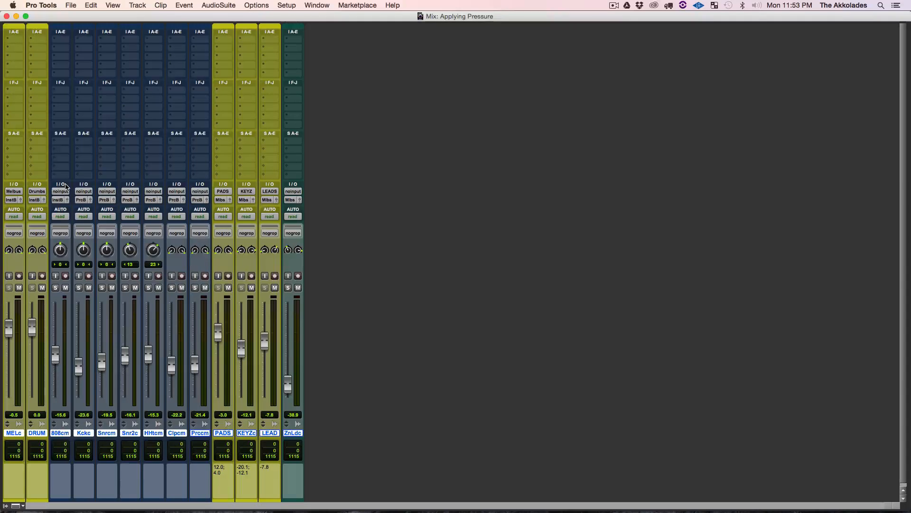
{"action": "left_click", "coordinate": [14, 201]}
{"action": "mouse_move", "coordinate": [40, 202]}
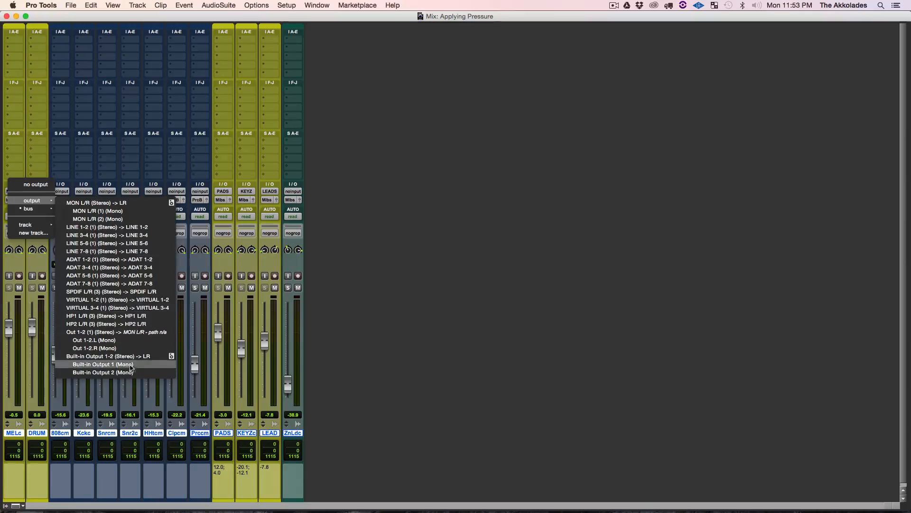
{"action": "left_click", "coordinate": [130, 356], "text": "alt"}
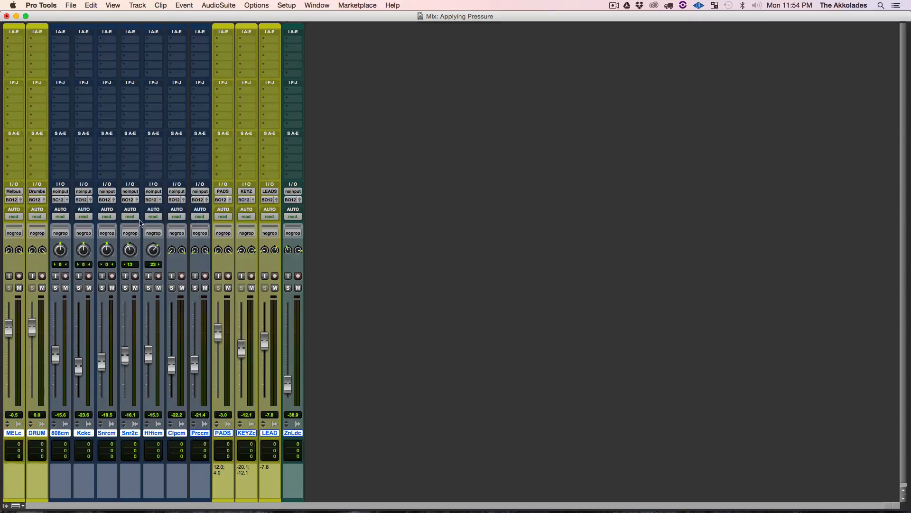
Play the session from the beginning with the MELc and DRUM tracks temporarily muted, and unmute both tracks.
{"action": "left_click", "coordinate": [42, 288]}
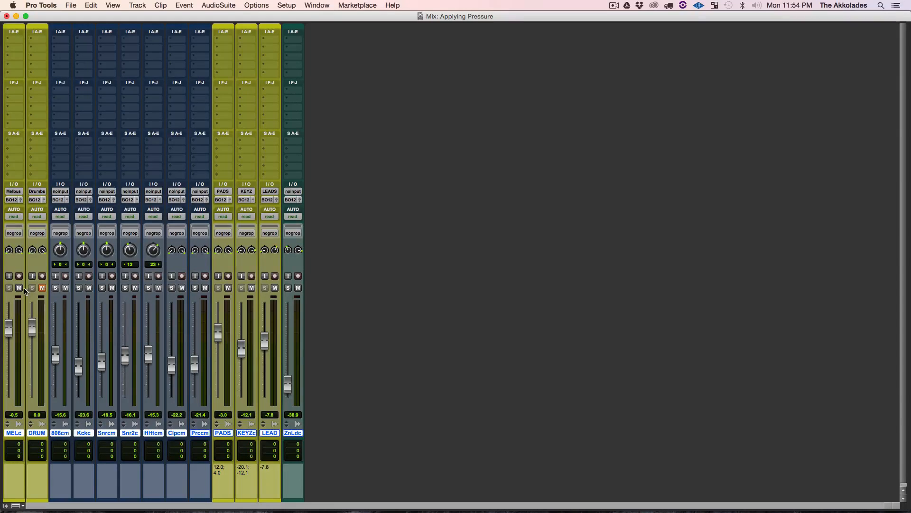
{"action": "left_click", "coordinate": [19, 288]}
{"action": "key", "text": "super+equal"}
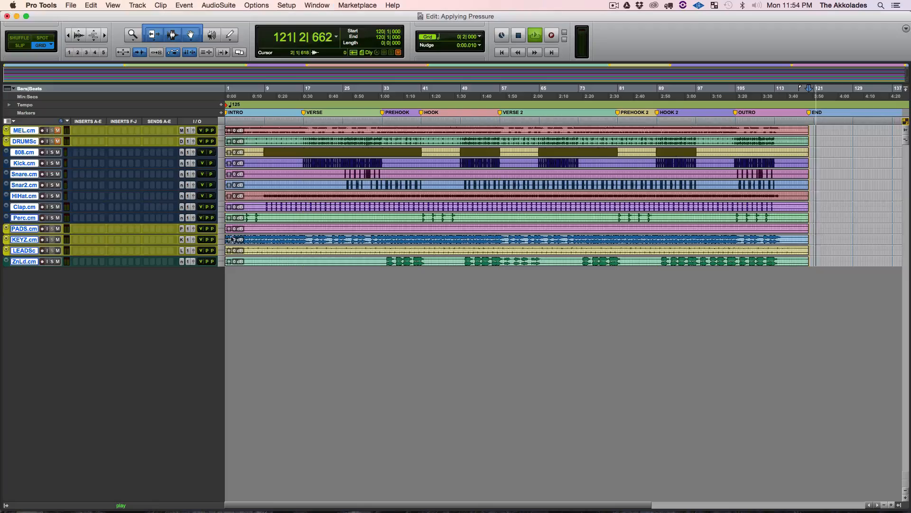
{"action": "key", "text": "space"}
{"action": "key", "text": "space"}
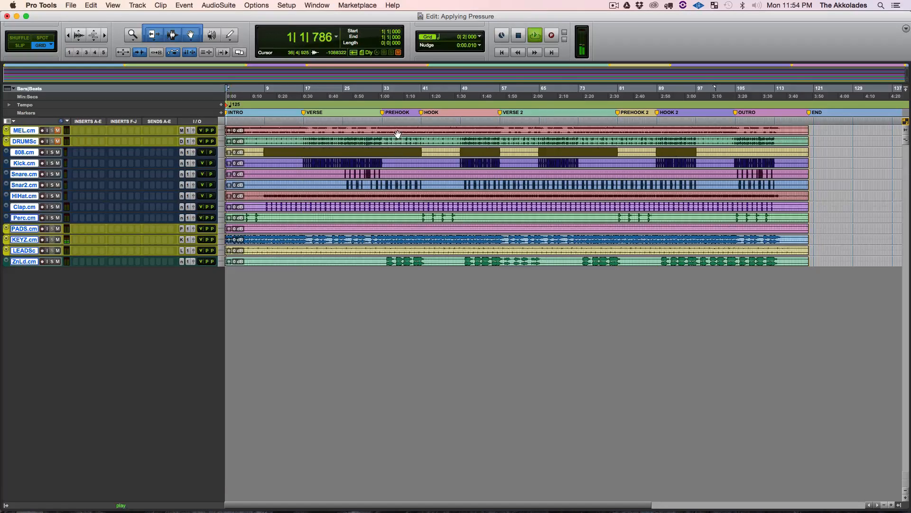
{"action": "key", "text": "super+equal"}
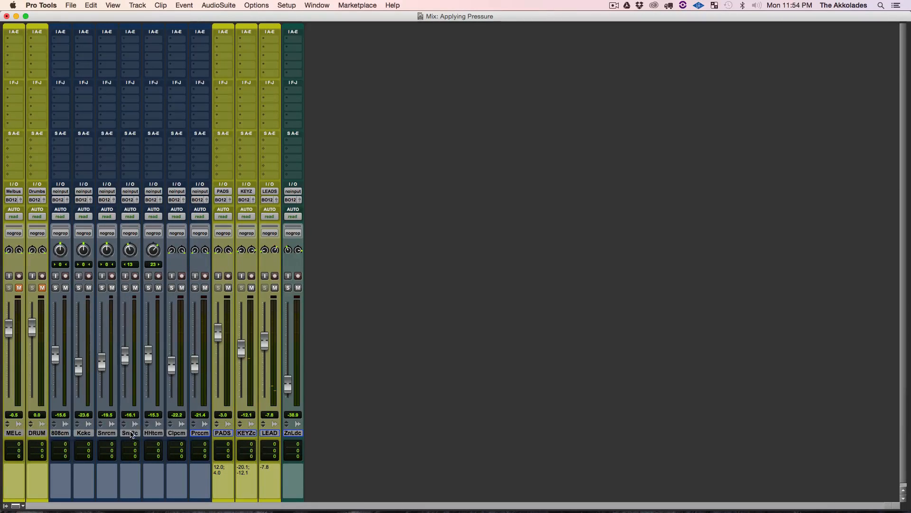
{"action": "left_click", "coordinate": [130, 433]}
{"action": "left_click", "coordinate": [42, 287]}
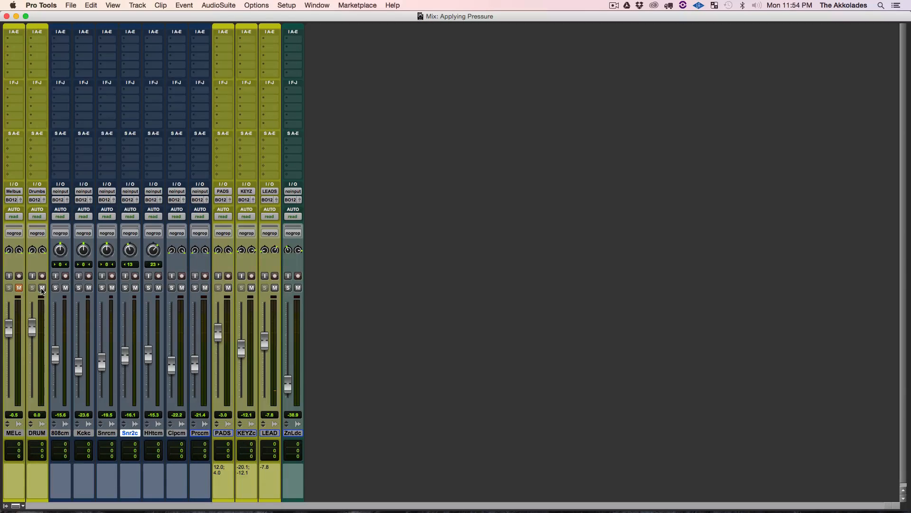
{"action": "left_click", "coordinate": [19, 287]}
Select all committed tracks from MELc to ZnLdc, save the session, and return to the Edit window.
{"action": "key", "text": "super+s"}
{"action": "left_click", "coordinate": [14, 433]}
{"action": "left_click", "coordinate": [285, 434], "text": "shift"}
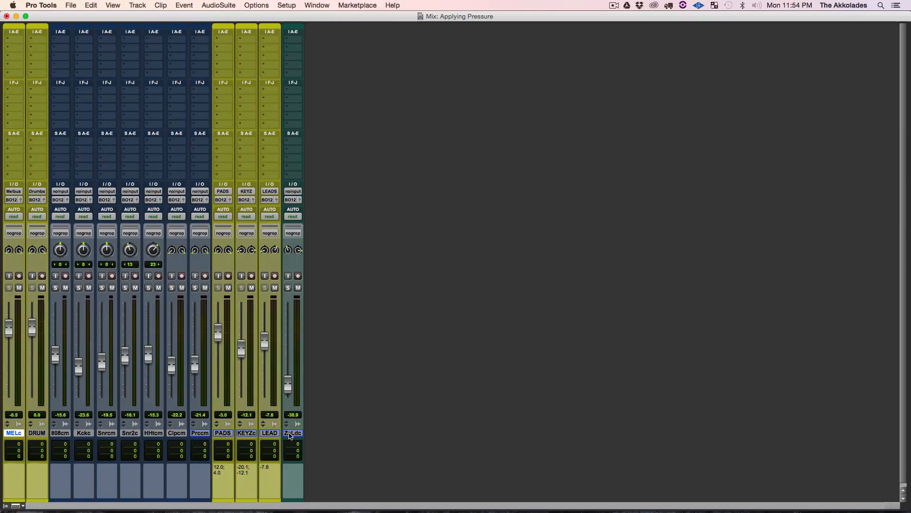
{"action": "key", "text": "super+s"}
{"action": "key", "text": "super+="}
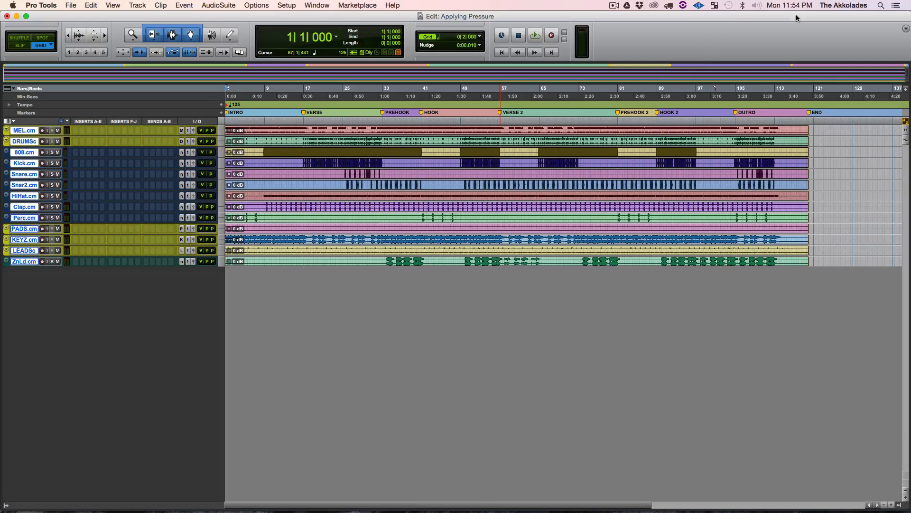
Select the consolidated MEL.cm clip from bar 1 to bar 120 and extend the selection down through ZnLd.cm.
{"action": "key", "text": "super+a"}
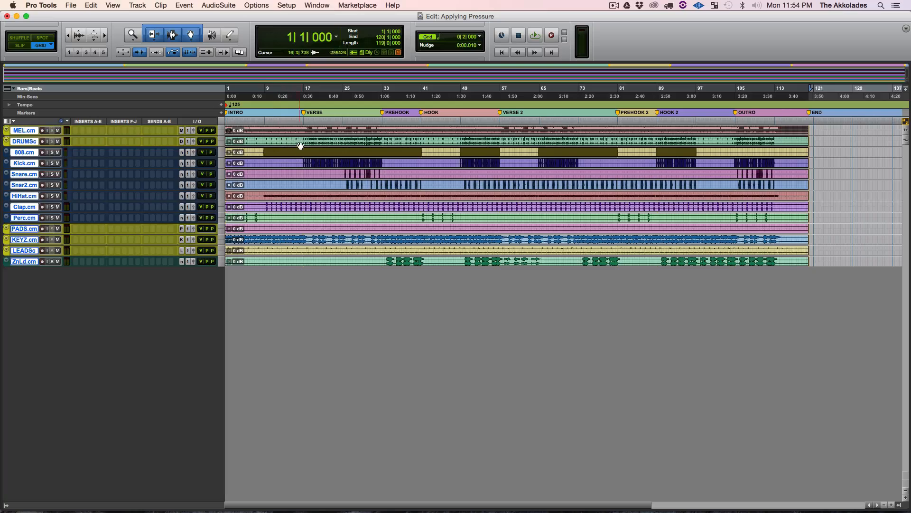
{"action": "left_click", "coordinate": [359, 134]}
{"action": "key", "text": "shift+semicolon"}
{"action": "key", "text": "shift+semicolon"}
{"action": "key", "text": "shift+semicolon"}
{"action": "key", "text": "shift+semicolon"}
{"action": "key", "text": "shift+semicolon"}
{"action": "key", "text": "shift+semicolon"}
{"action": "key", "text": "shift+semicolon"}
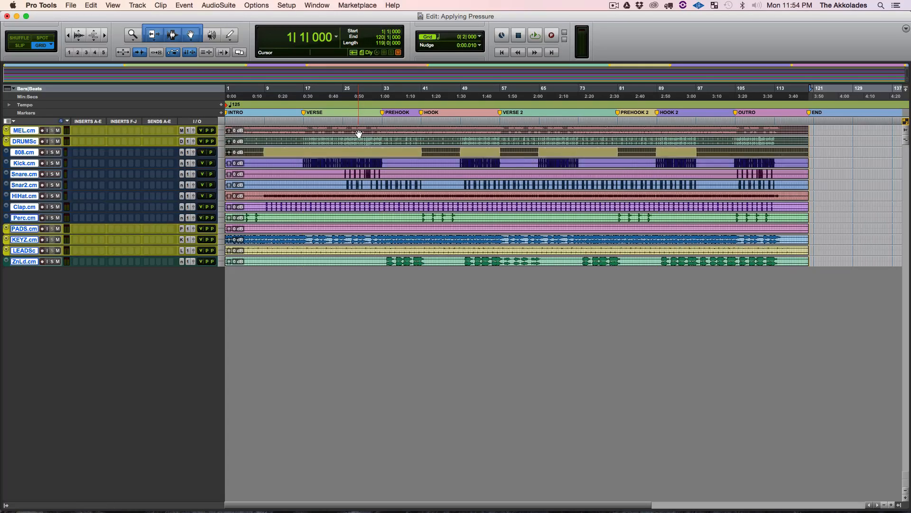
{"action": "key", "text": "shift+semicolon"}
{"action": "key", "text": "shift+semicolon"}
{"action": "key", "text": "shift+semicolon"}
{"action": "key", "text": "shift+semicolon"}
{"action": "key", "text": "shift+semicolon"}
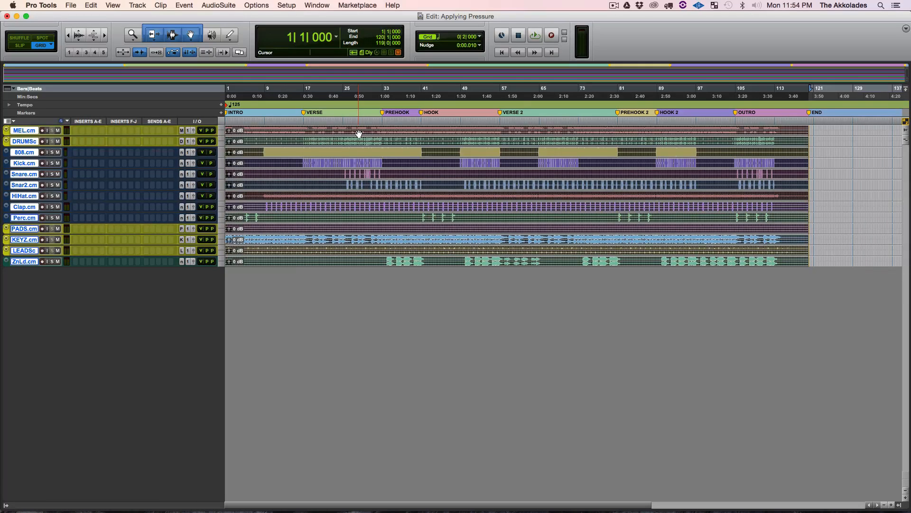
Show the Clips list wide enough to read the full names and open Export Clips as Files for the selected clips.
{"action": "key", "text": "r"}
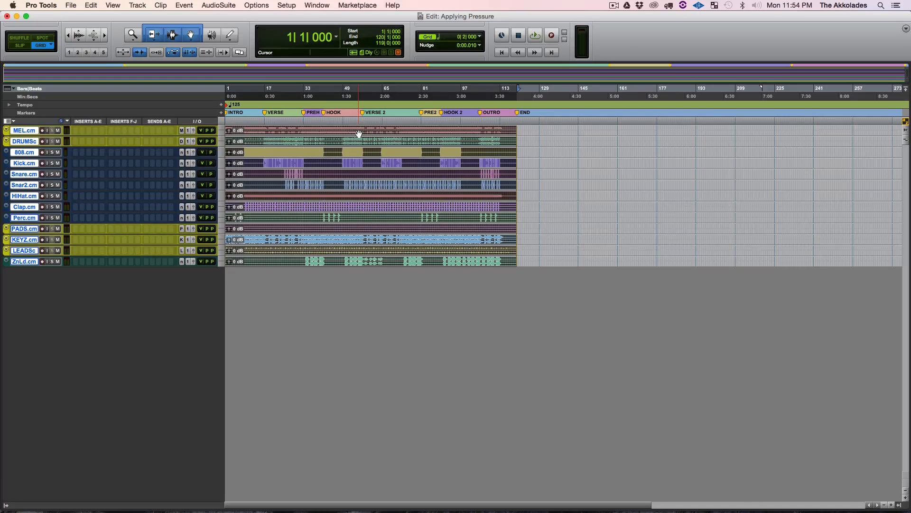
{"action": "left_click", "coordinate": [899, 506]}
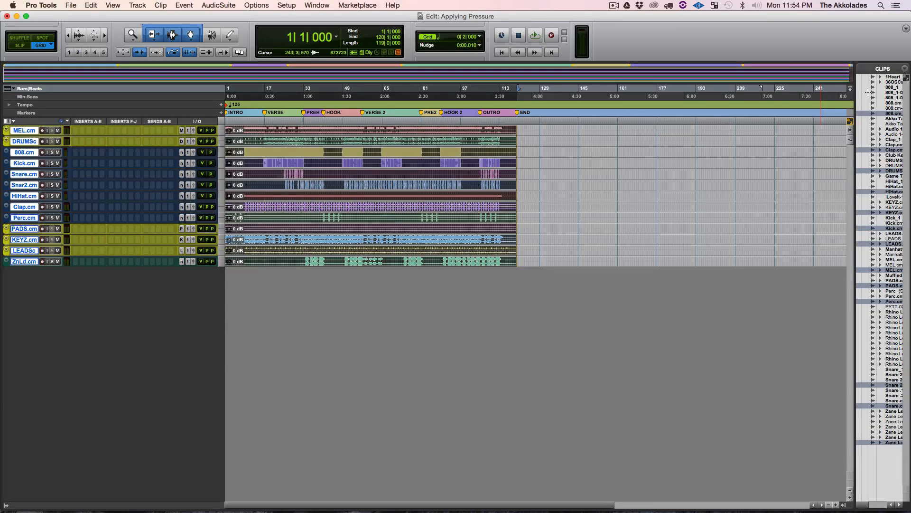
{"action": "left_click_drag", "start_coordinate": [854, 173], "coordinate": [689, 179]}
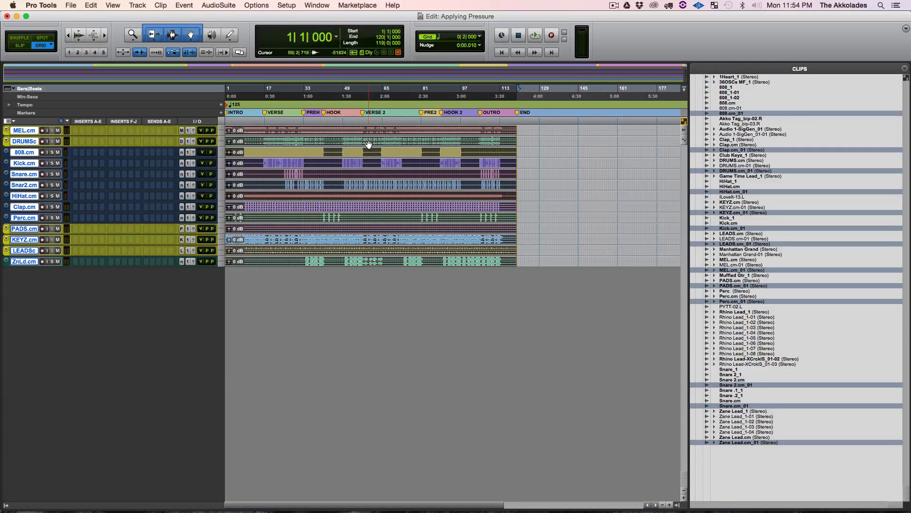
{"action": "right_click", "coordinate": [740, 115]}
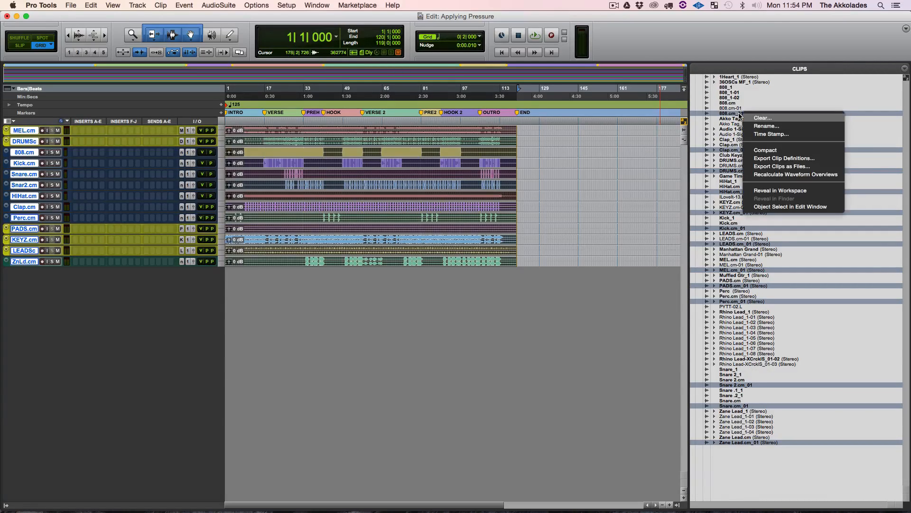
{"action": "left_click", "coordinate": [786, 168]}
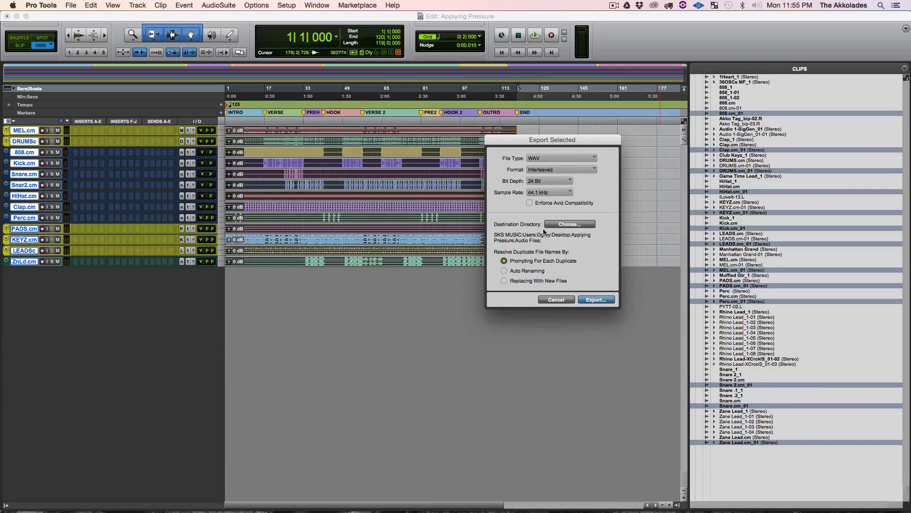
Browse for the export destination to the Bounced Files folder inside Applying Pressure on the Desktop, with the items listed alphabetically.
{"action": "left_click", "coordinate": [569, 224]}
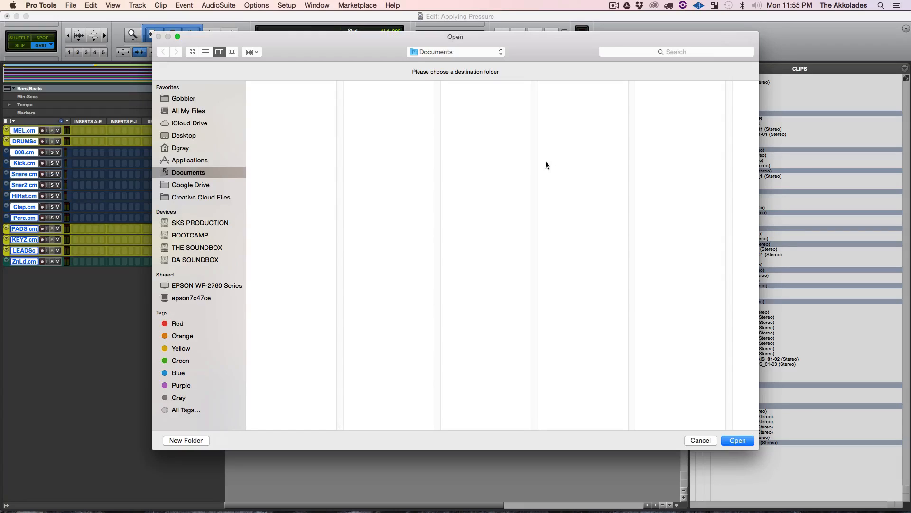
{"action": "left_click", "coordinate": [198, 137]}
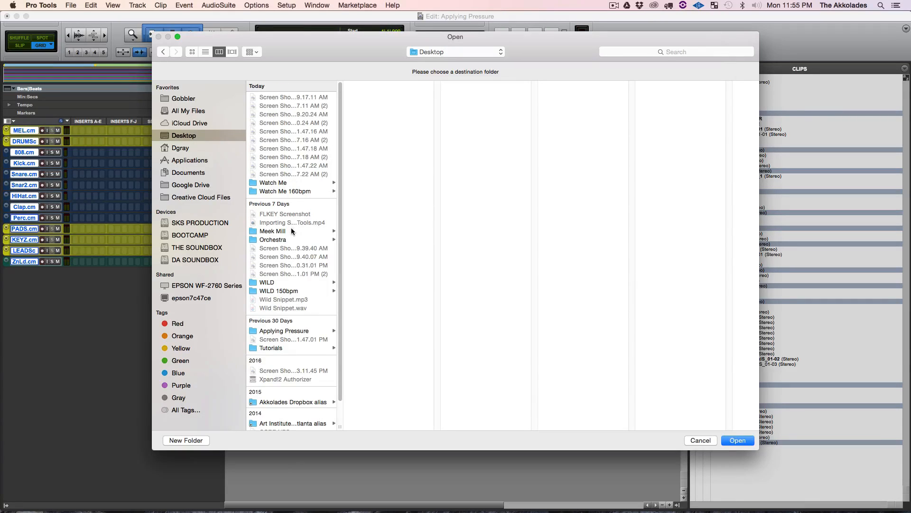
{"action": "scroll", "coordinate": [292, 239], "scroll_direction": "down", "scroll_amount": 1}
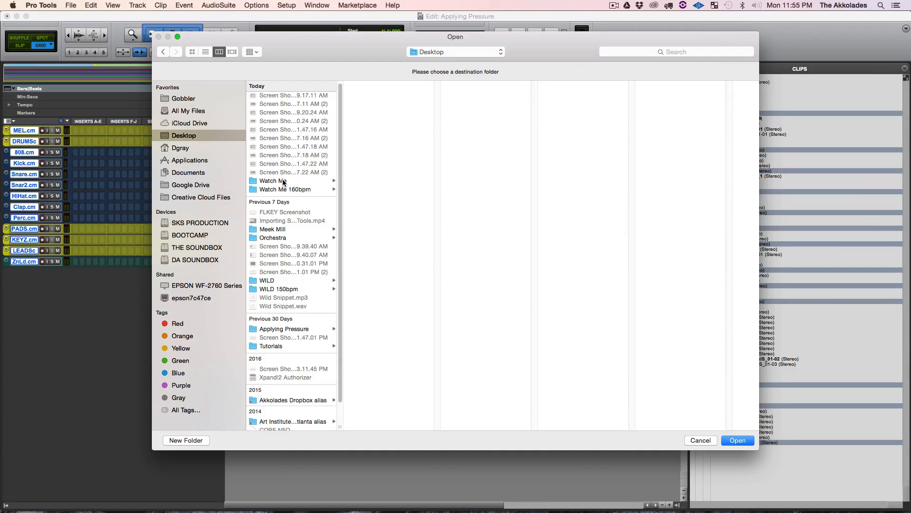
{"action": "scroll", "coordinate": [279, 297], "scroll_direction": "down", "scroll_amount": 1}
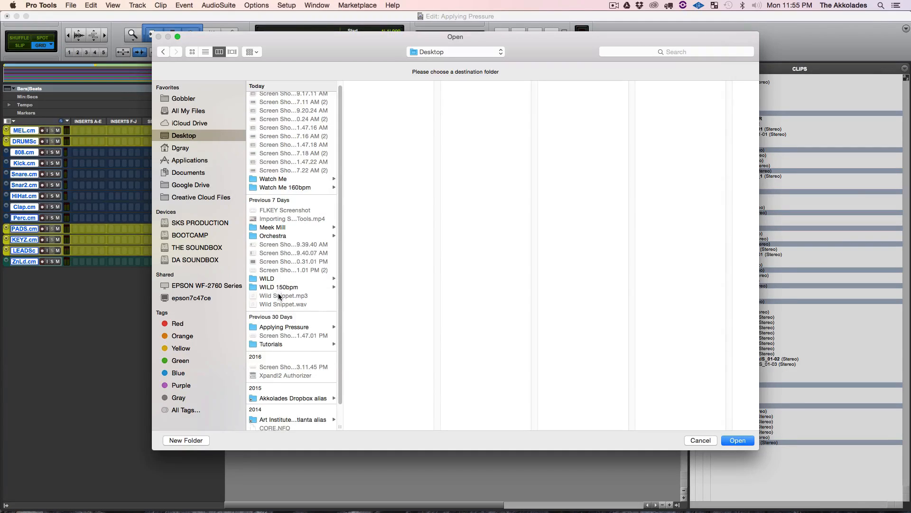
{"action": "scroll", "coordinate": [279, 296], "scroll_direction": "down", "scroll_amount": 2}
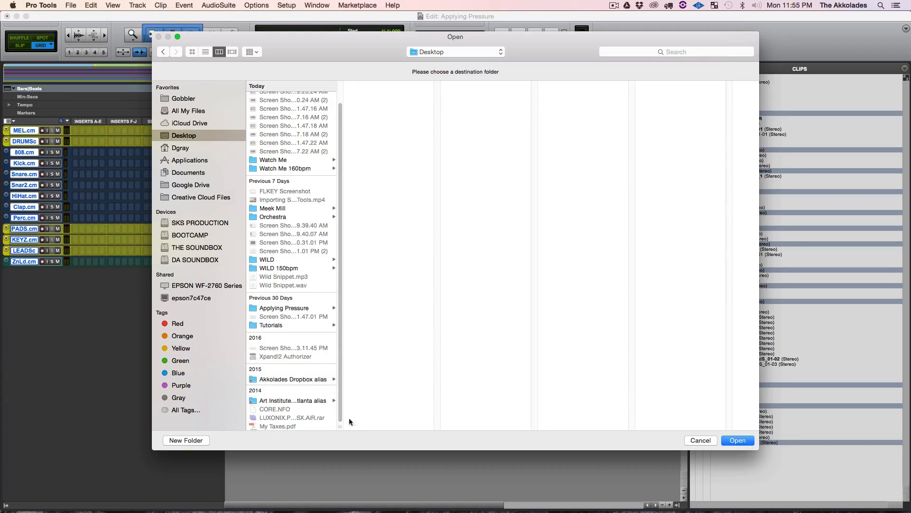
{"action": "left_click", "coordinate": [290, 308]}
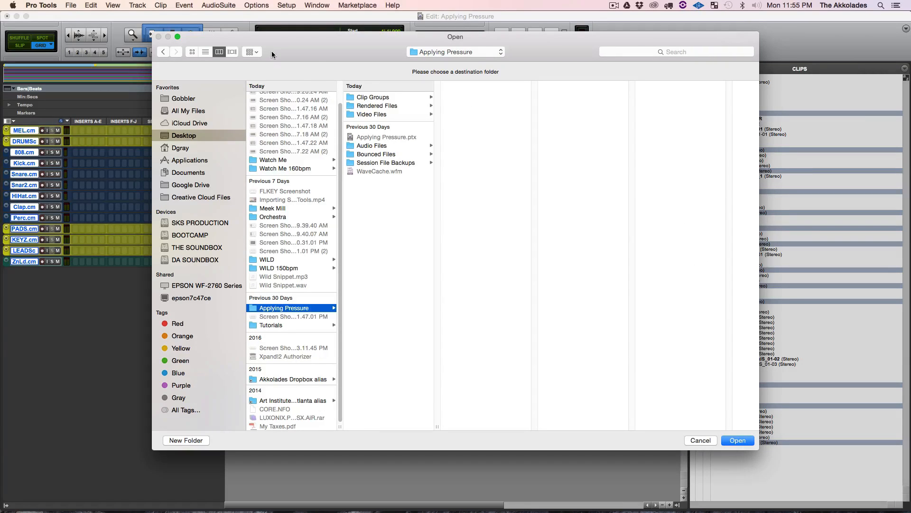
{"action": "left_click", "coordinate": [253, 52]}
{"action": "left_click", "coordinate": [270, 64]}
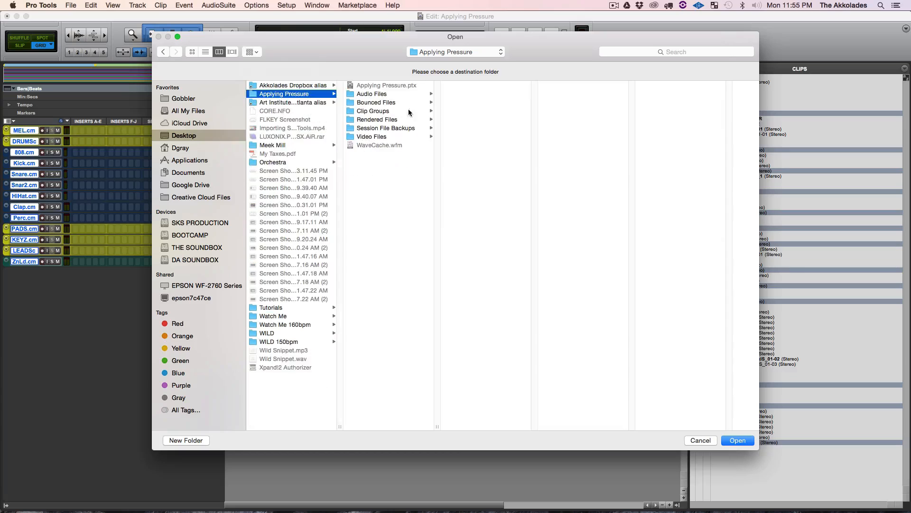
{"action": "left_click", "coordinate": [387, 105]}
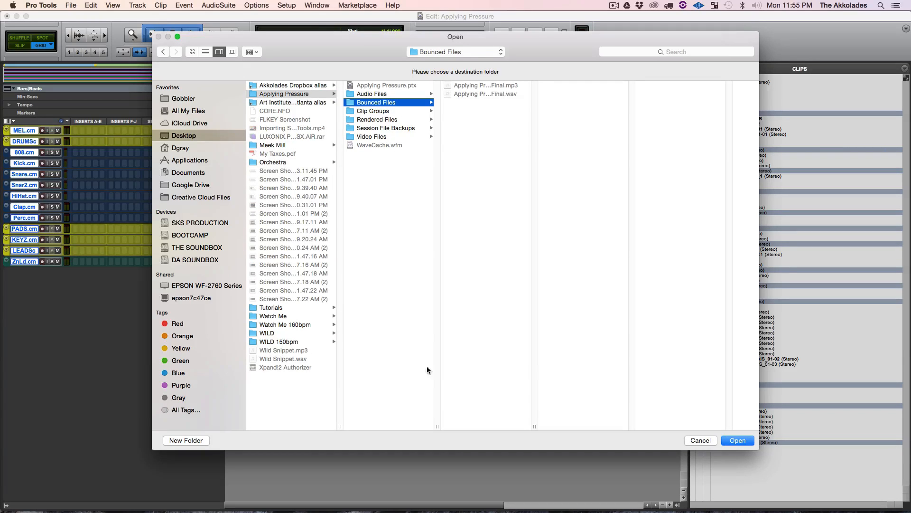
Create a new folder named "Applying Pressure 125bpm" inside Bounced Files.
{"action": "left_click", "coordinate": [205, 440]}
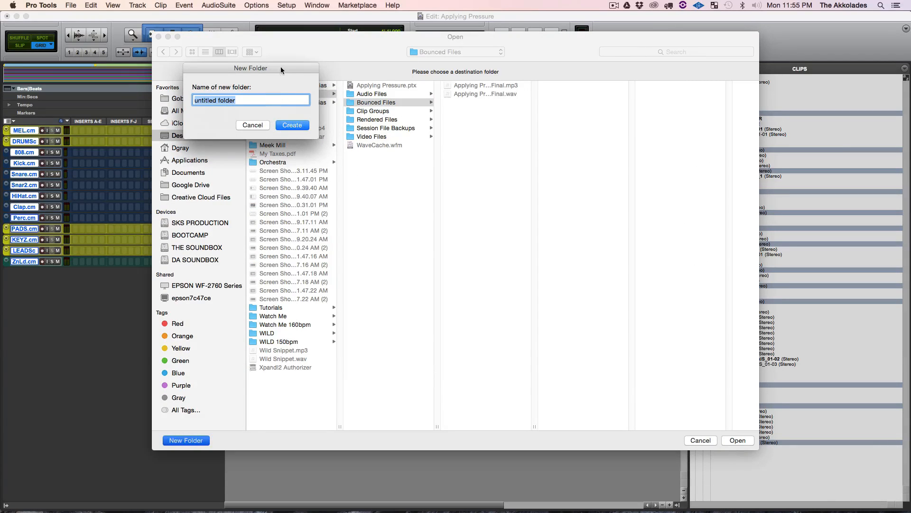
{"action": "left_click_drag", "start_coordinate": [281, 69], "coordinate": [405, 157]}
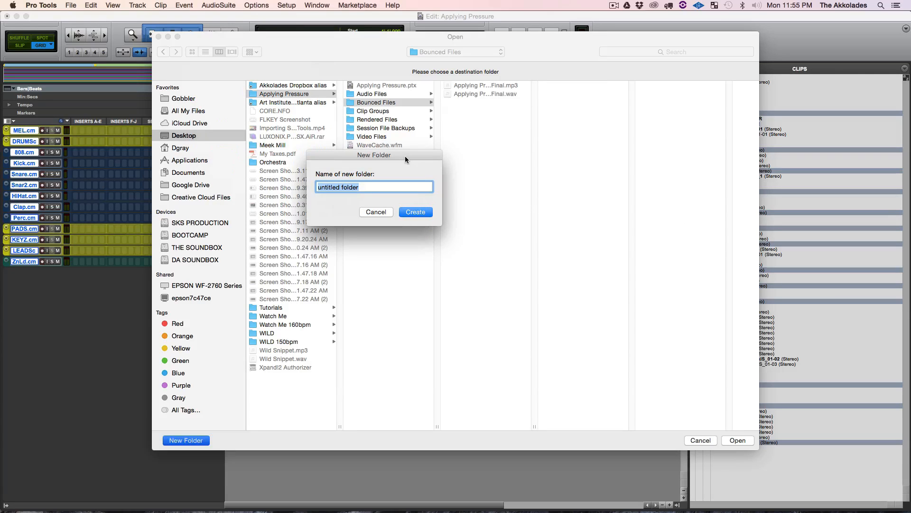
{"action": "type", "text": "Applying Pressure"}
{"action": "left_click_drag", "start_coordinate": [349, 42], "coordinate": [409, 159]}
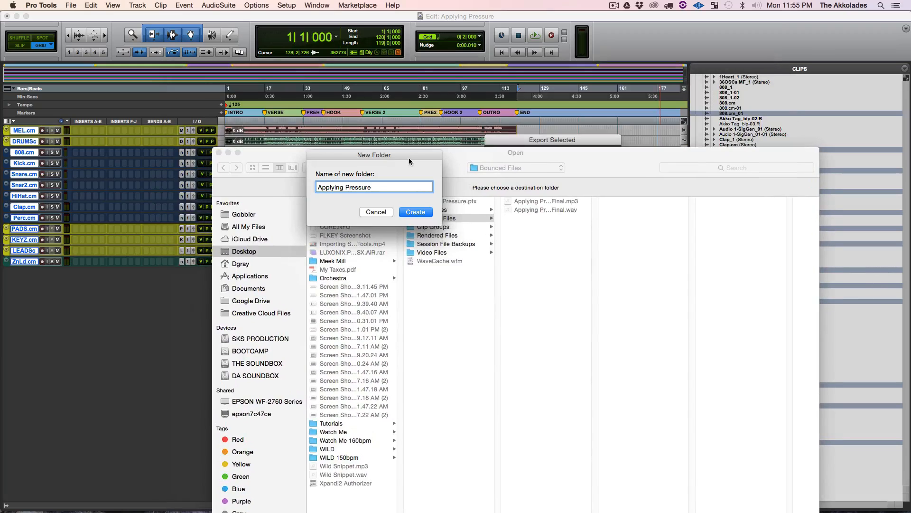
{"action": "type", "text": "essure 125bpm"}
{"action": "left_click", "coordinate": [417, 213]}
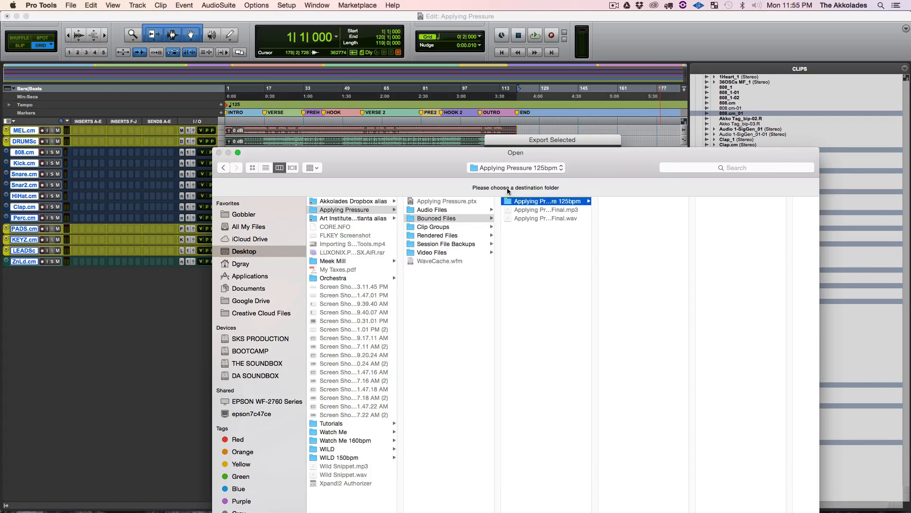
Set Applying Pressure 125bpm as the destination and export the selected clips as interleaved 24-bit, 44.1 kHz WAV files.
{"action": "left_click_drag", "start_coordinate": [586, 166], "coordinate": [483, 69]}
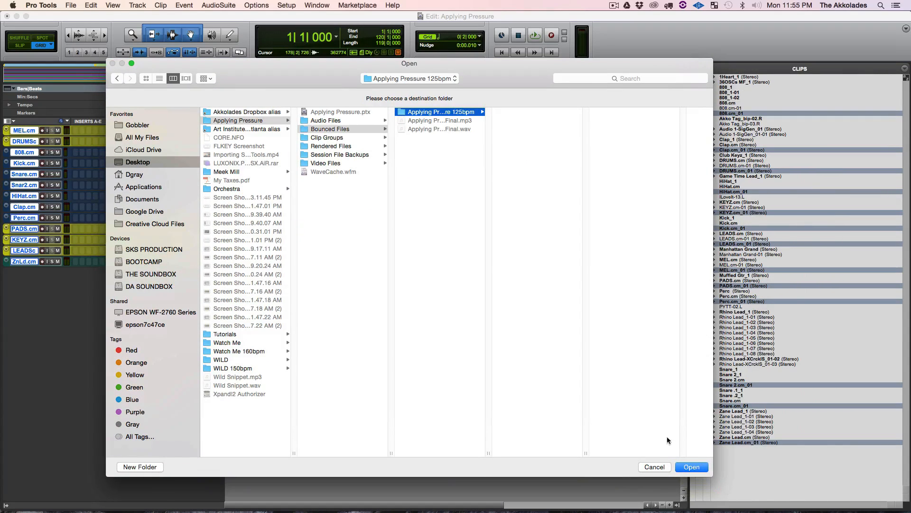
{"action": "left_click", "coordinate": [692, 467]}
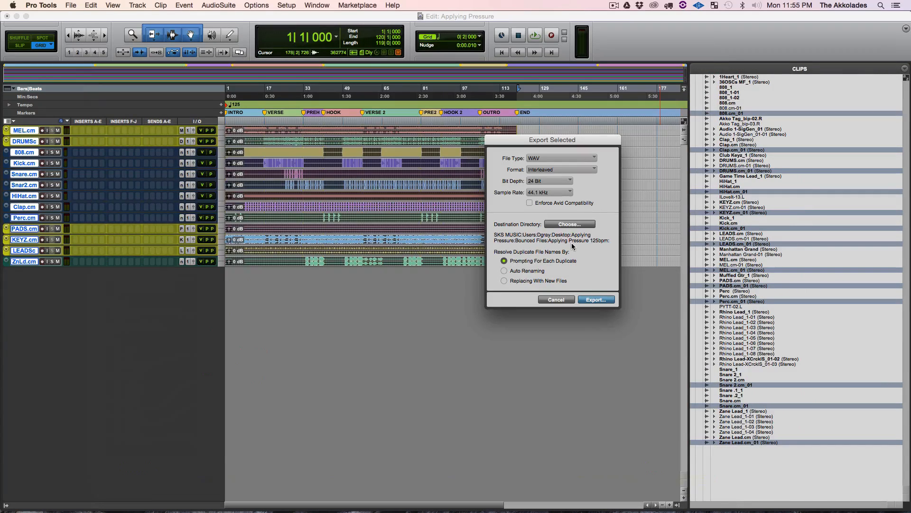
{"action": "left_click", "coordinate": [596, 299]}
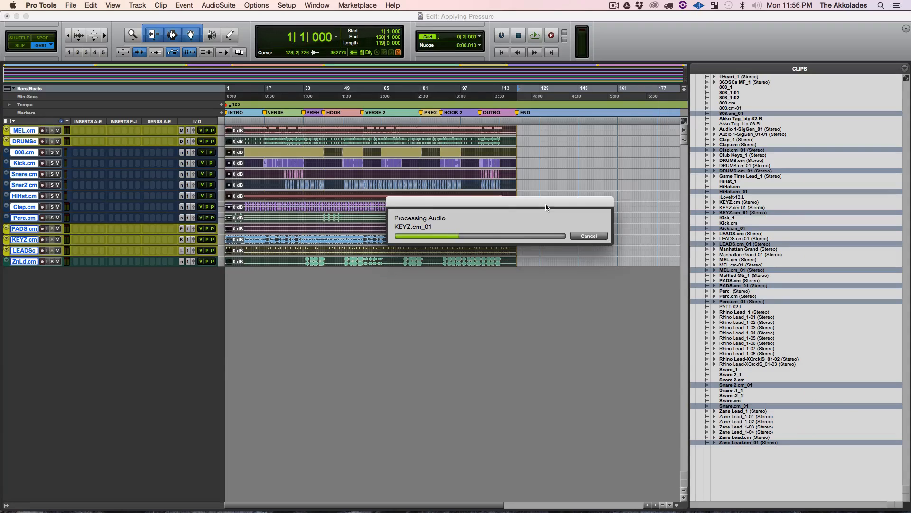
{"action": "left_click_drag", "start_coordinate": [545, 207], "coordinate": [489, 284]}
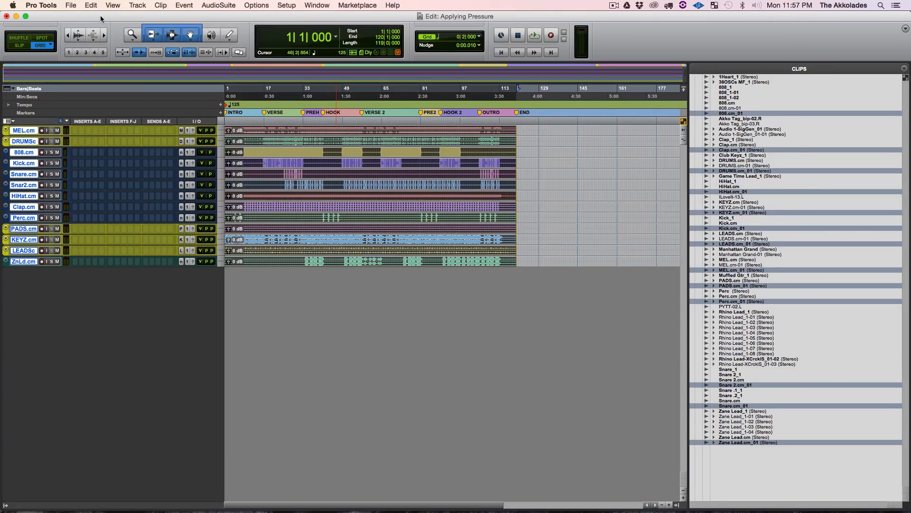
Hide the Edit and Mix windows, switch to Finder and show Bounced Files inside Applying Pressure with full file names.
{"action": "left_click", "coordinate": [16, 16]}
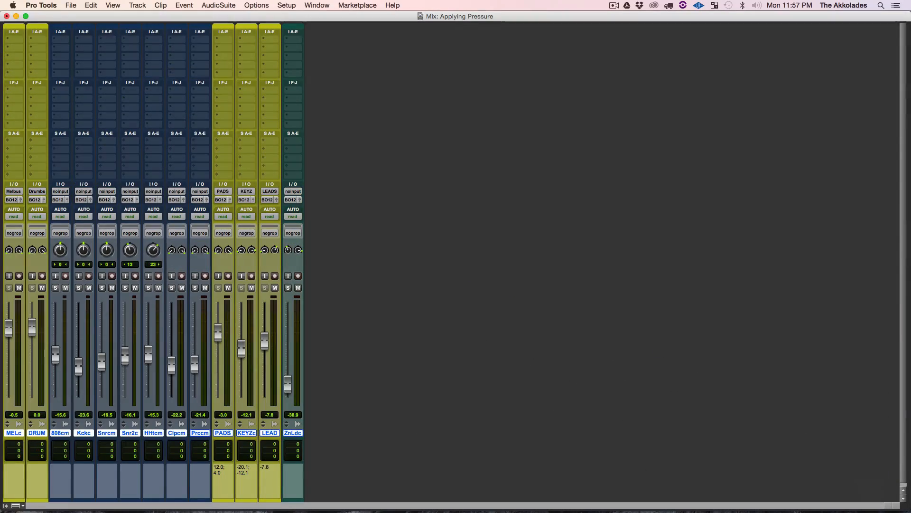
{"action": "left_click", "coordinate": [16, 16]}
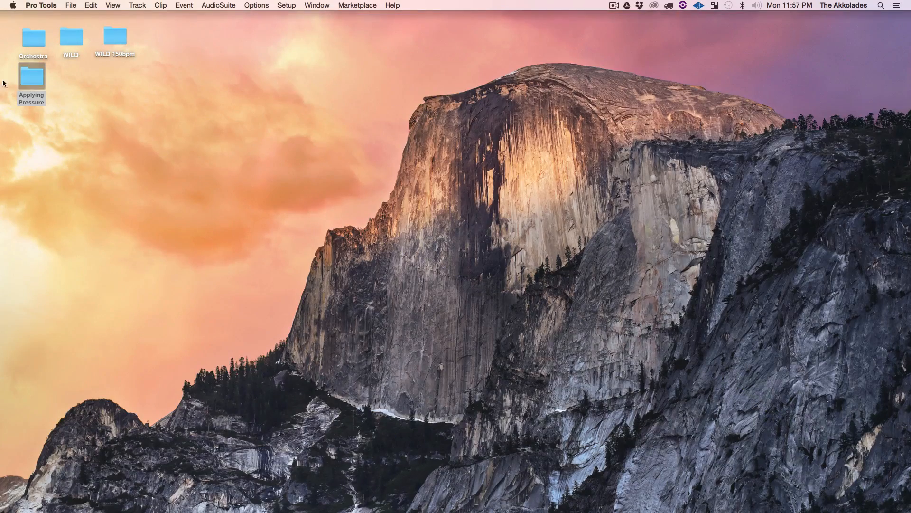
{"action": "left_click", "coordinate": [39, 84]}
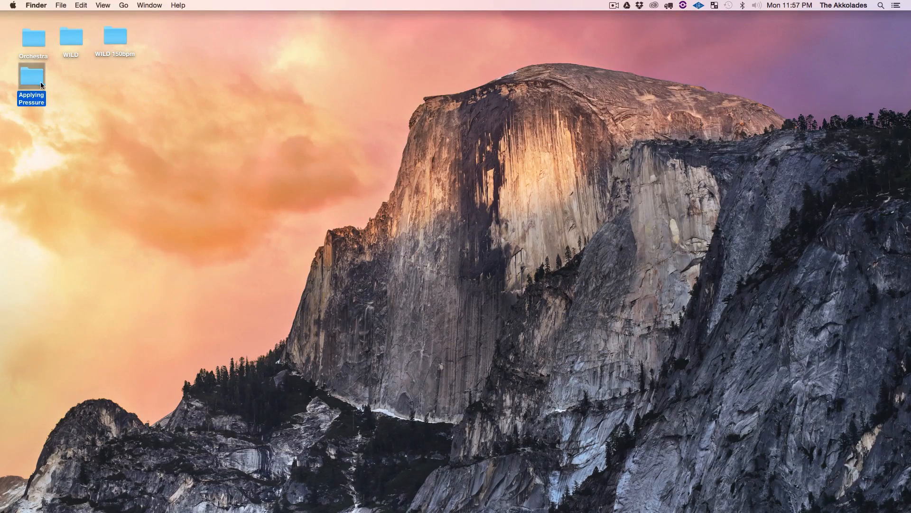
{"action": "double_click", "coordinate": [40, 84]}
{"action": "left_click", "coordinate": [494, 133]}
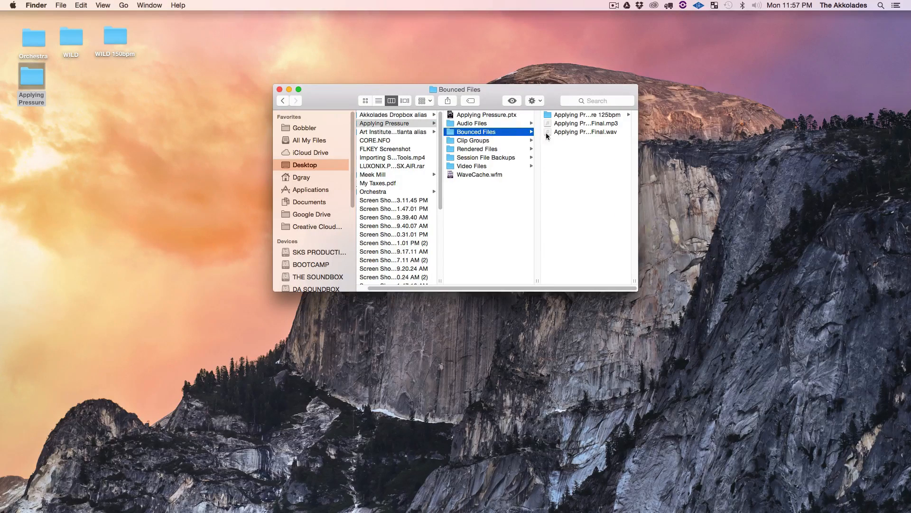
{"action": "double_click", "coordinate": [635, 280]}
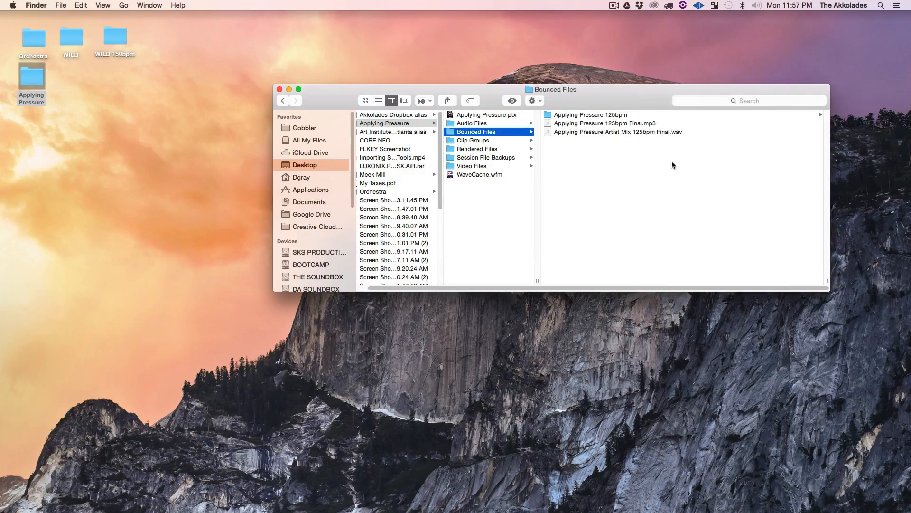
Check the exported WAV files in the Applying Pressure 125bpm folder, from 808.cm_01.wav to Zane Lead.cm_01.wav.
{"action": "left_click", "coordinate": [617, 115]}
{"action": "left_click", "coordinate": [579, 118]}
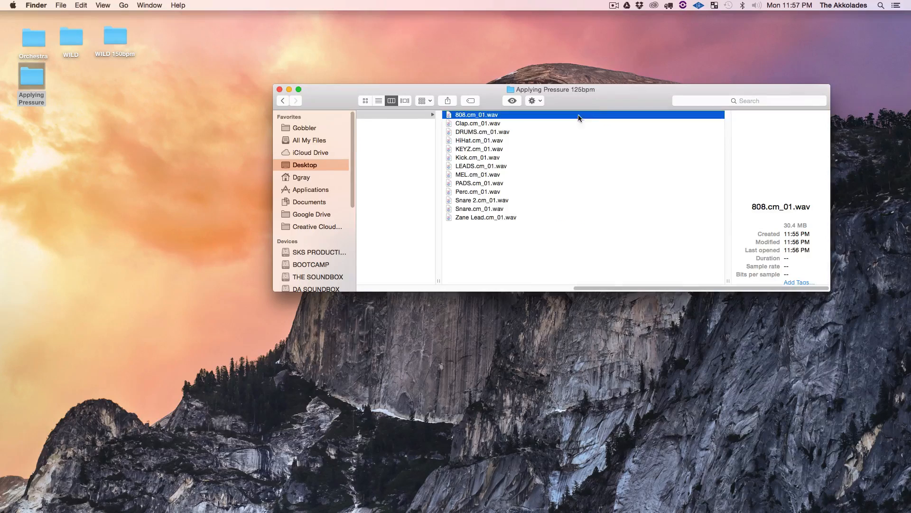
{"action": "left_click", "coordinate": [481, 218]}
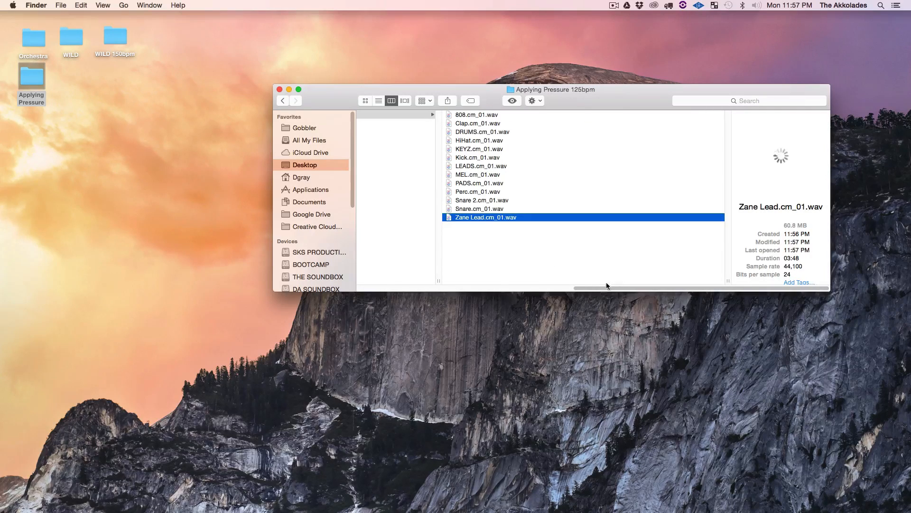
{"action": "left_click_drag", "start_coordinate": [606, 285], "coordinate": [465, 158]}
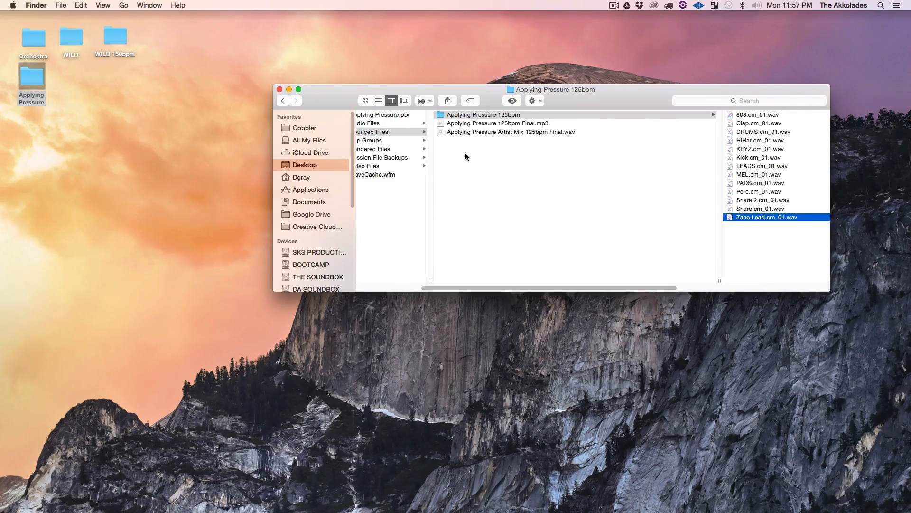
{"action": "left_click", "coordinate": [481, 124]}
{"action": "right_click", "coordinate": [480, 115]}
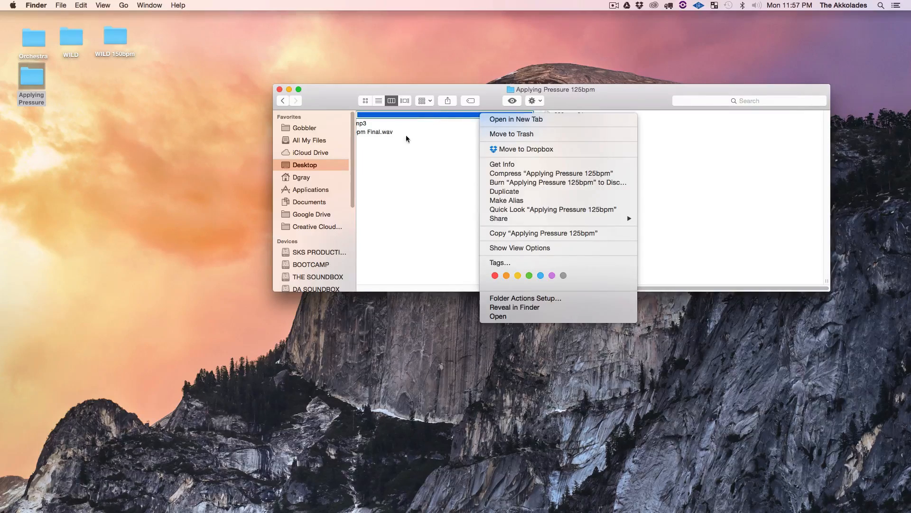
{"action": "left_click", "coordinate": [380, 125]}
{"action": "left_click", "coordinate": [372, 123]}
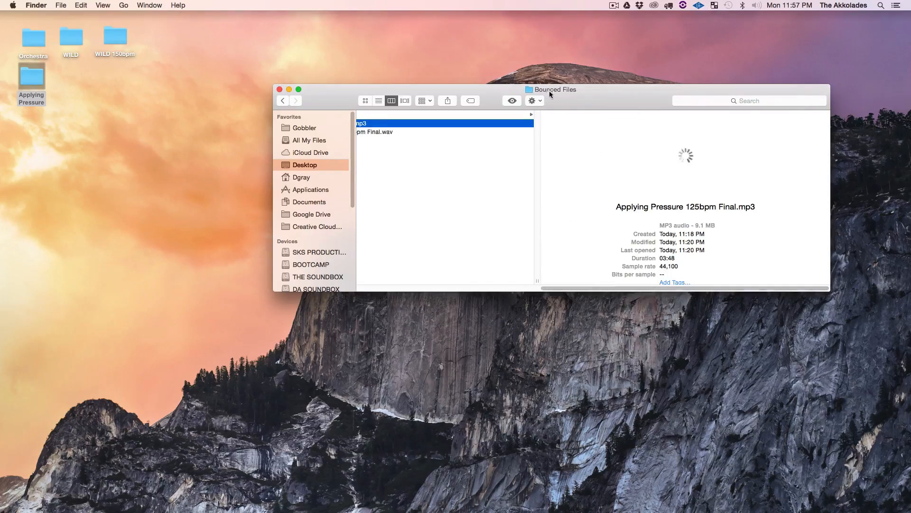
Enlarge the Bounced Files window and compress the Applying Pressure 125bpm folder into a zip archive.
{"action": "left_click_drag", "start_coordinate": [583, 104], "coordinate": [678, 1]}
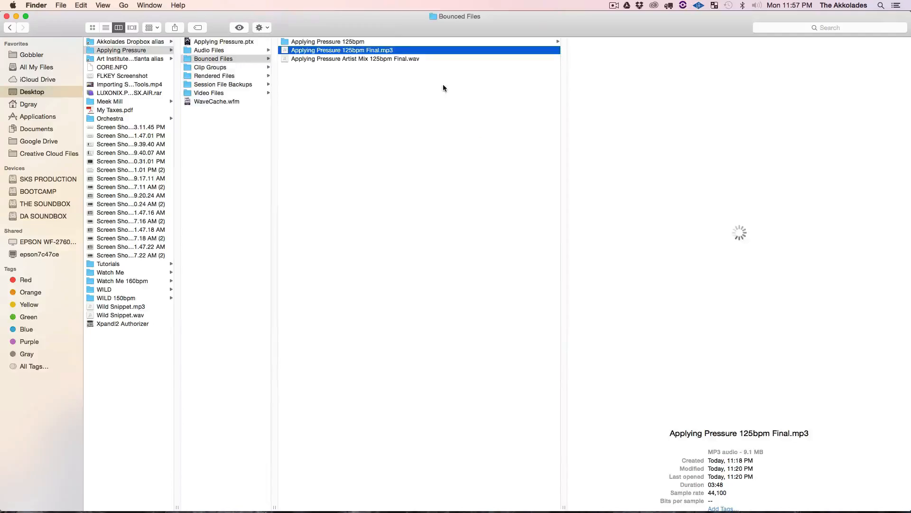
{"action": "left_click", "coordinate": [321, 42]}
{"action": "right_click", "coordinate": [321, 43]}
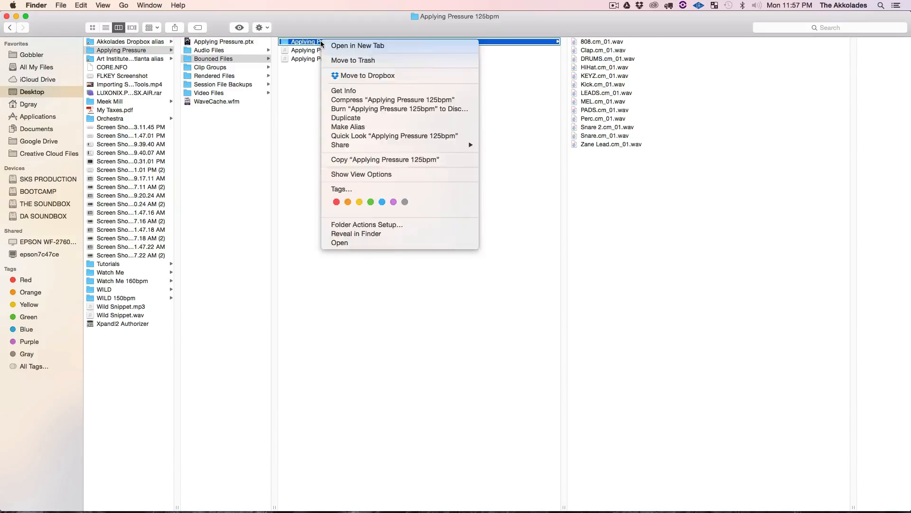
{"action": "left_click", "coordinate": [396, 100]}
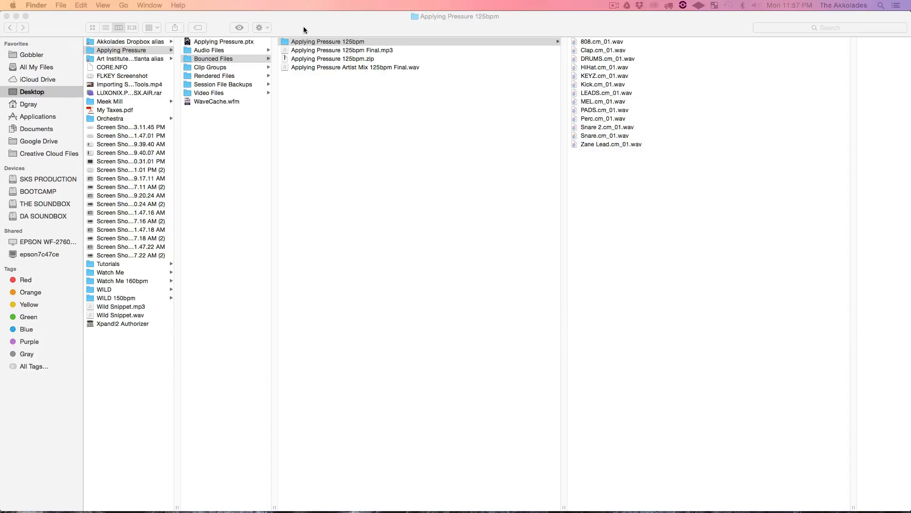
Shrink the Finder window back to a smaller size and select Applying Pressure 125bpm.zip in Bounced Files.
{"action": "left_click_drag", "start_coordinate": [308, 19], "coordinate": [368, 63]}
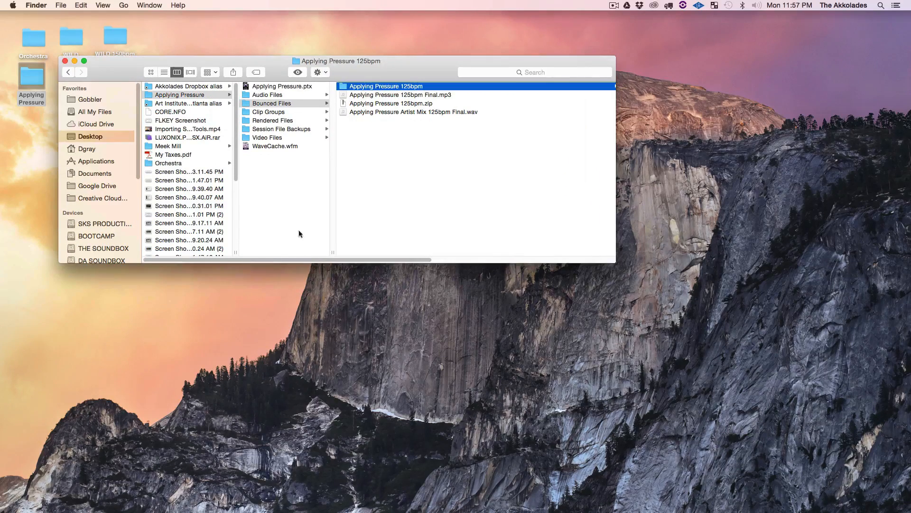
{"action": "left_click_drag", "start_coordinate": [337, 260], "coordinate": [433, 260]}
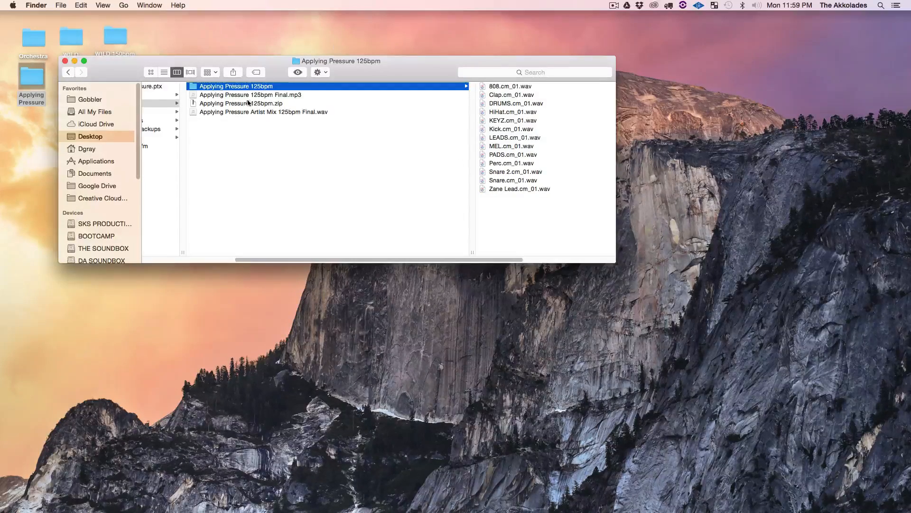
{"action": "left_click", "coordinate": [218, 103]}
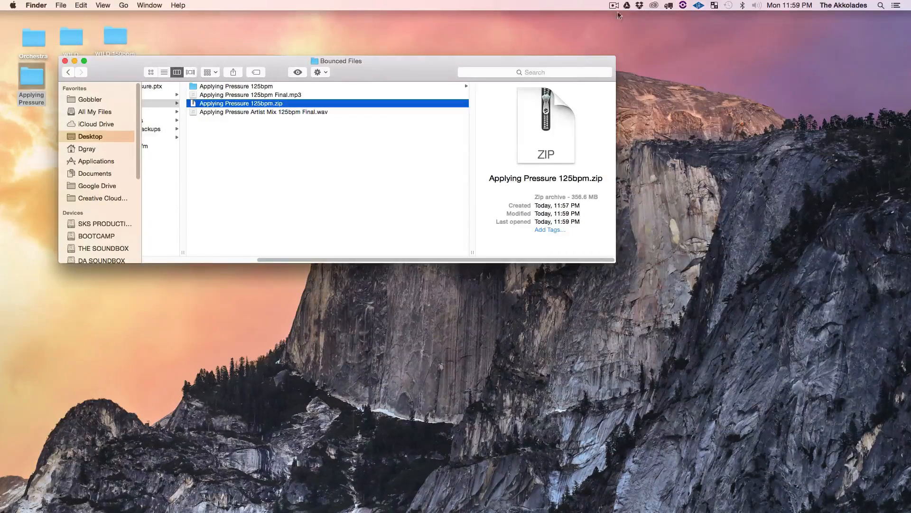
Open the Dropbox folder in a second Finder window and go to The Akkolades Beats inside The Akkolades.
{"action": "left_click", "coordinate": [639, 6]}
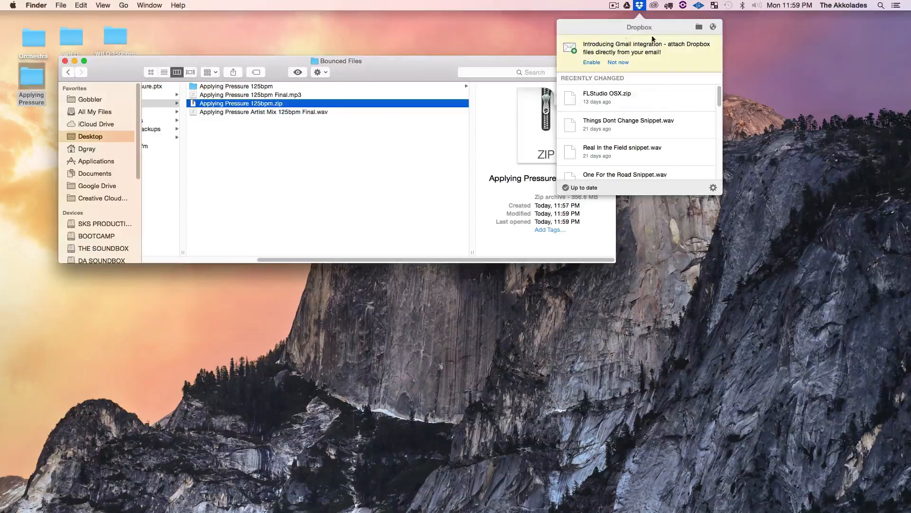
{"action": "left_click", "coordinate": [505, 56]}
{"action": "key", "text": "super+shift+2"}
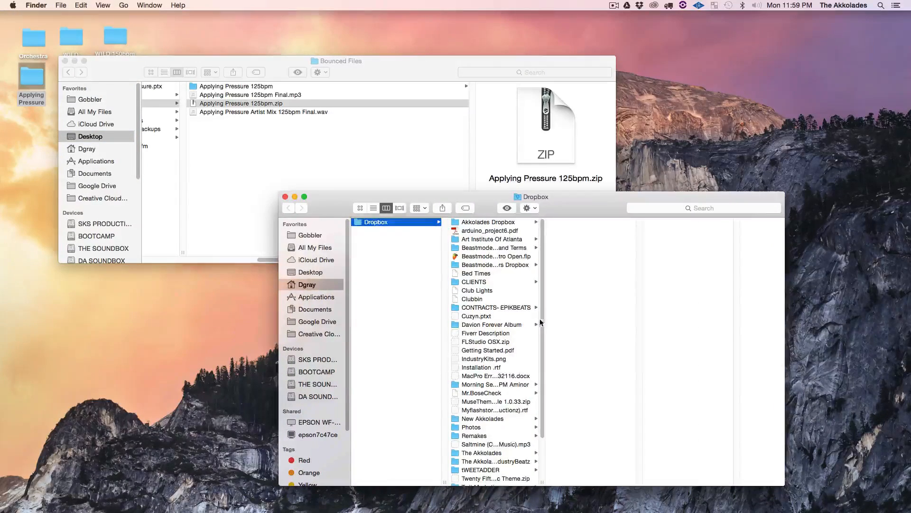
{"action": "scroll", "coordinate": [523, 345], "scroll_direction": "down", "scroll_amount": 3}
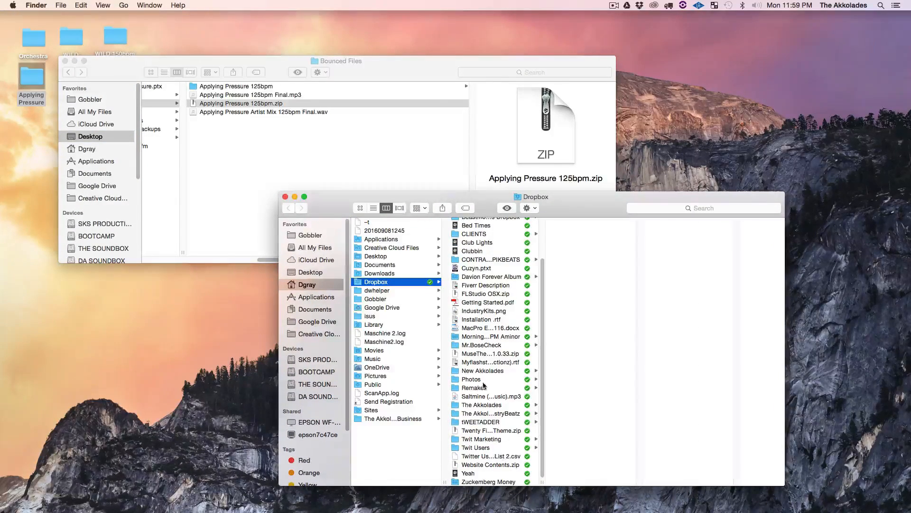
{"action": "left_click", "coordinate": [488, 407]}
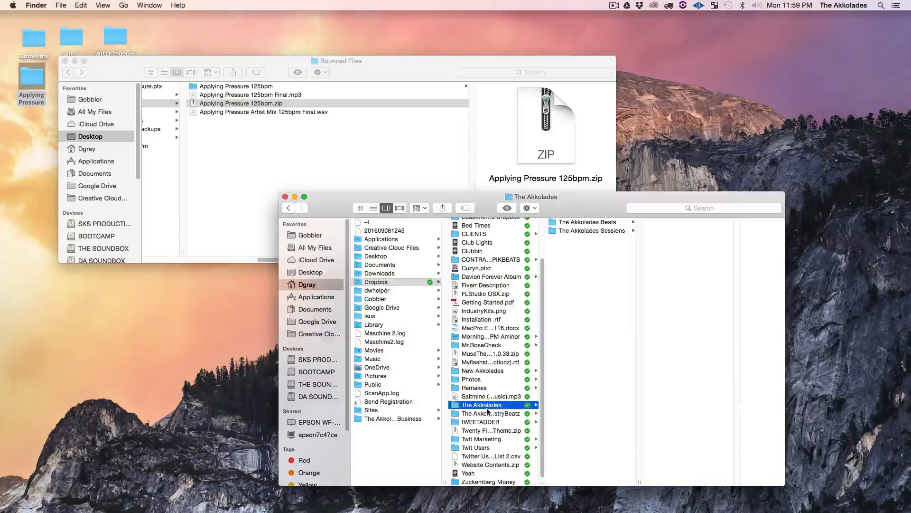
{"action": "left_click", "coordinate": [587, 222]}
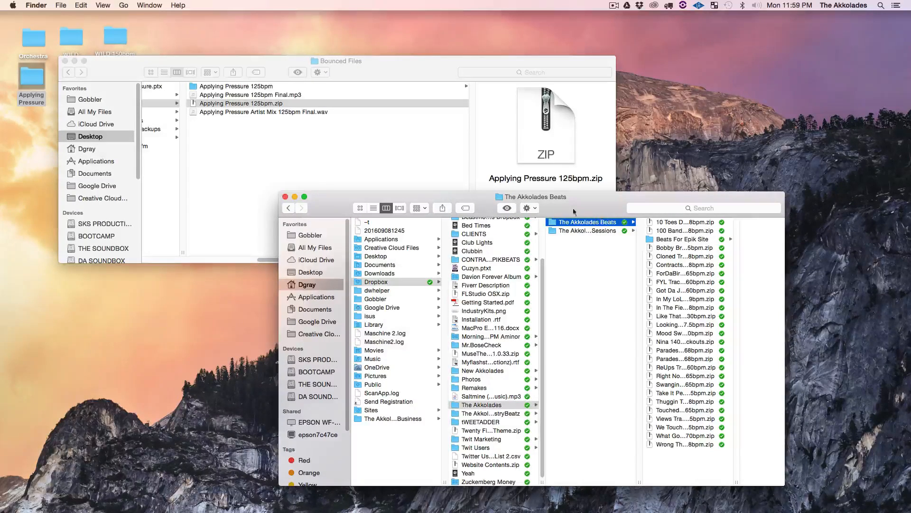
Arrange both Finder windows, move Applying Pressure 125bpm.zip into The Akkolades Beats and close the Dropbox window.
{"action": "left_click", "coordinate": [262, 104]}
{"action": "left_click_drag", "start_coordinate": [270, 69], "coordinate": [345, 39]}
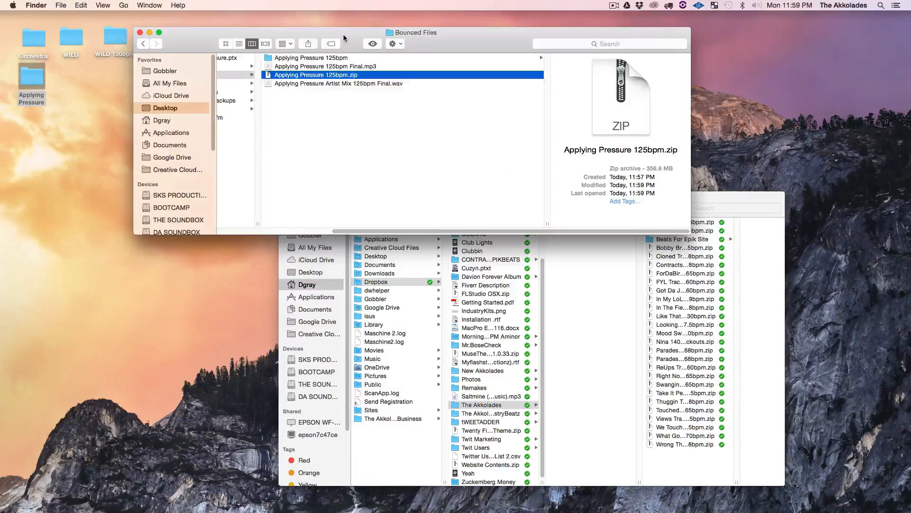
{"action": "left_click", "coordinate": [703, 194]}
{"action": "left_click_drag", "start_coordinate": [703, 194], "coordinate": [535, 162]}
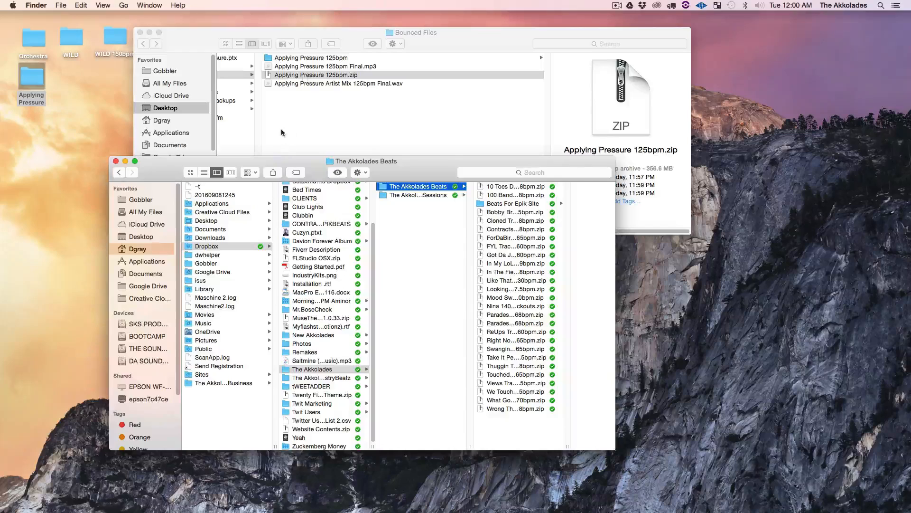
{"action": "left_click_drag", "start_coordinate": [291, 70], "coordinate": [419, 188]}
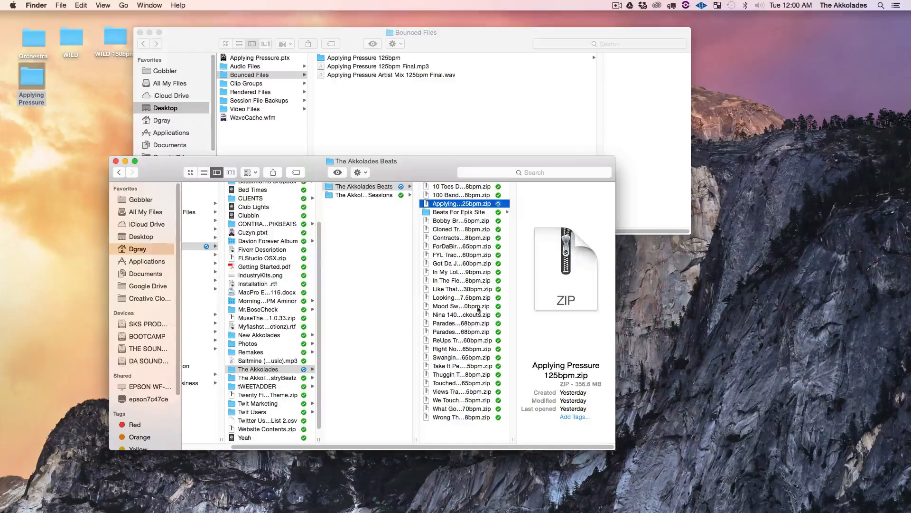
{"action": "left_click", "coordinate": [116, 161]}
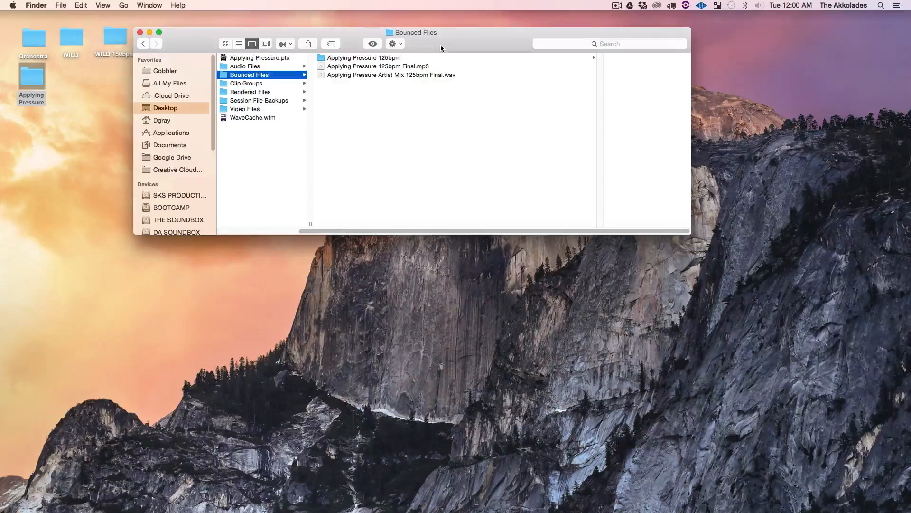